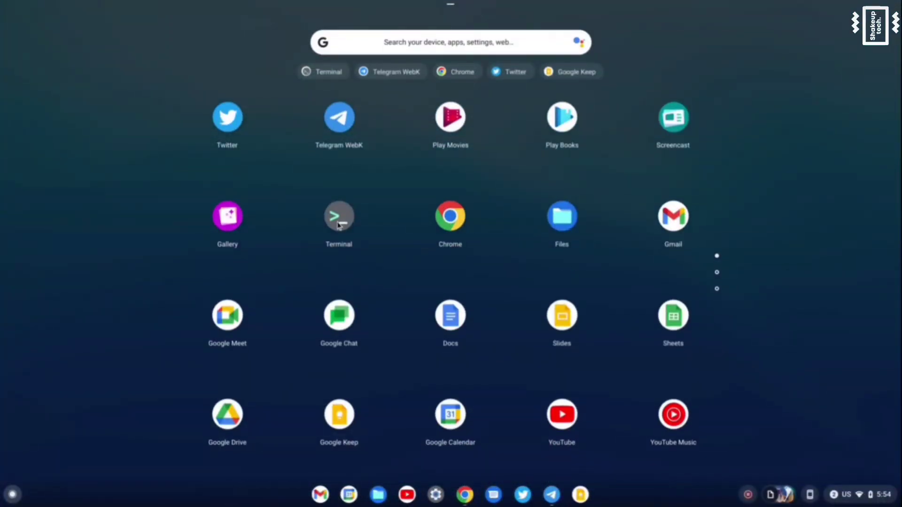
{"action": "scroll", "coordinate": [338, 225], "scroll_direction": "down", "scroll_amount": 2}
- Scroll down and back up through the pages of the full app grid
{"action": "scroll", "coordinate": [355, 272], "scroll_direction": "up", "scroll_amount": 2}
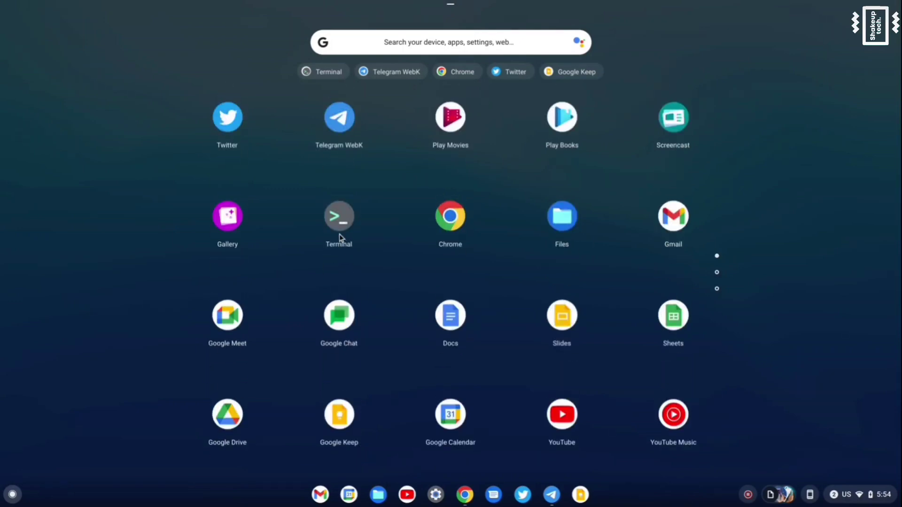
- Launch Terminal and start the Linux setup, landing on the Settings Developers page
{"action": "left_click", "coordinate": [339, 221]}
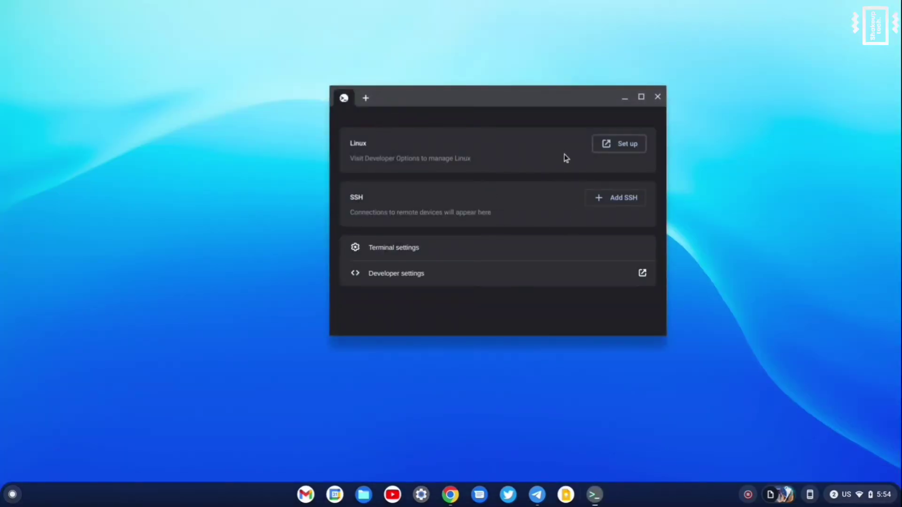
{"action": "left_click", "coordinate": [627, 148]}
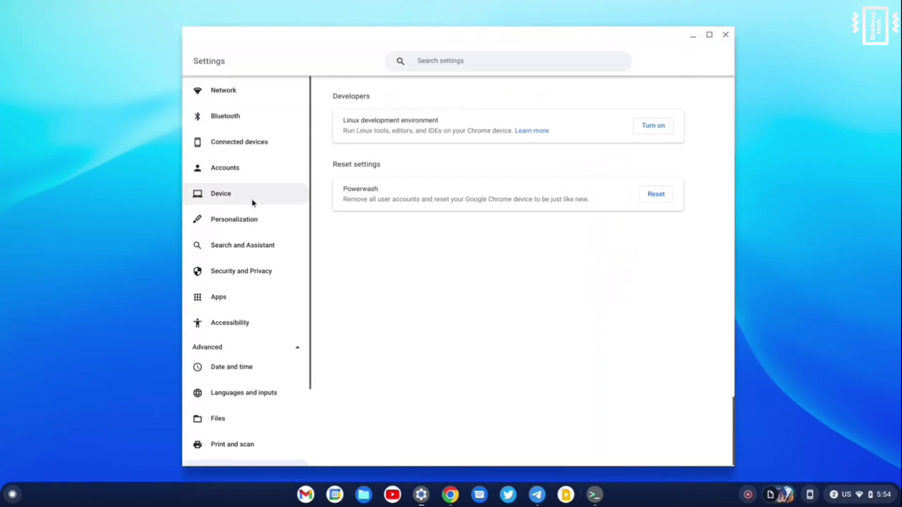
{"action": "scroll", "coordinate": [247, 337], "scroll_direction": "down", "scroll_amount": 3}
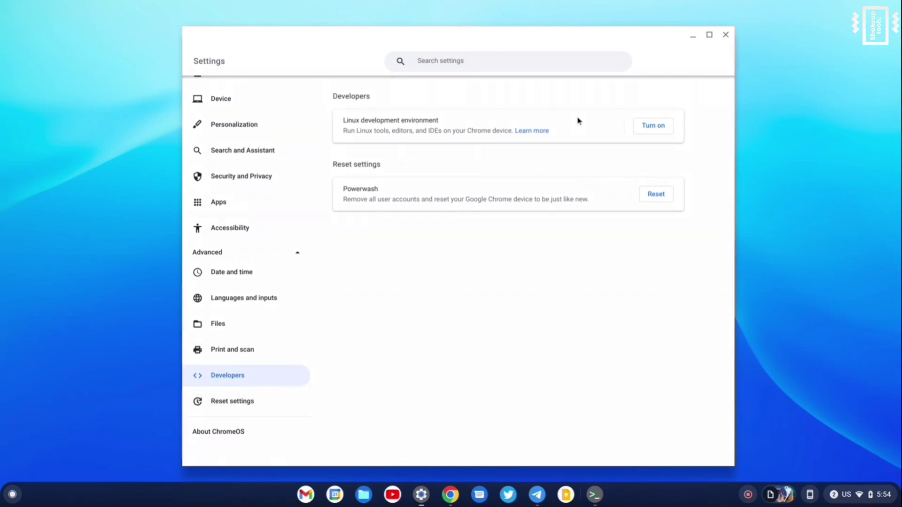
- Turn on Linux and install it with the Recommended 10.0 GB disk size
{"action": "left_click", "coordinate": [663, 126]}
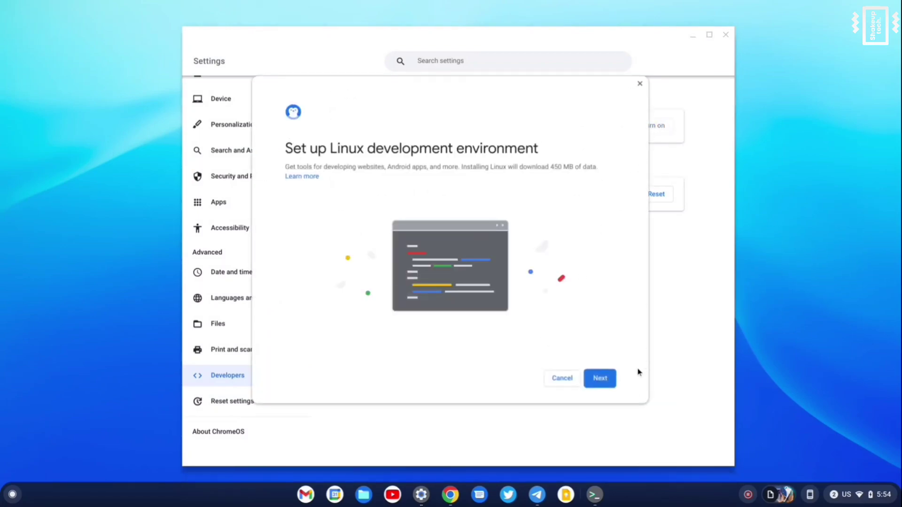
{"action": "left_click", "coordinate": [606, 381]}
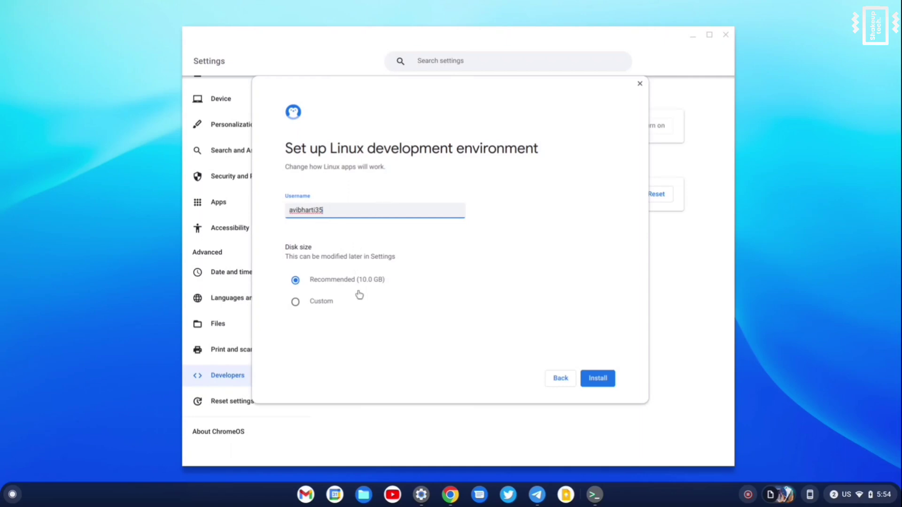
{"action": "left_click", "coordinate": [324, 309]}
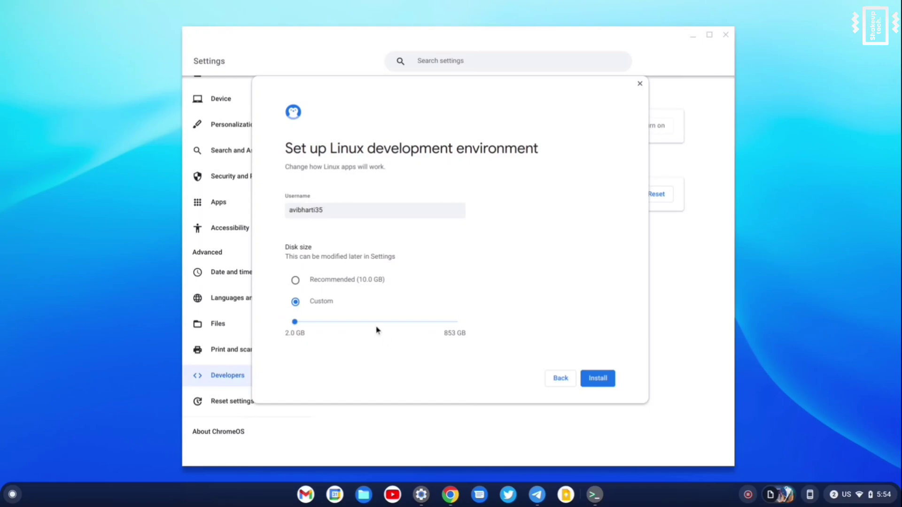
{"action": "left_click", "coordinate": [338, 284]}
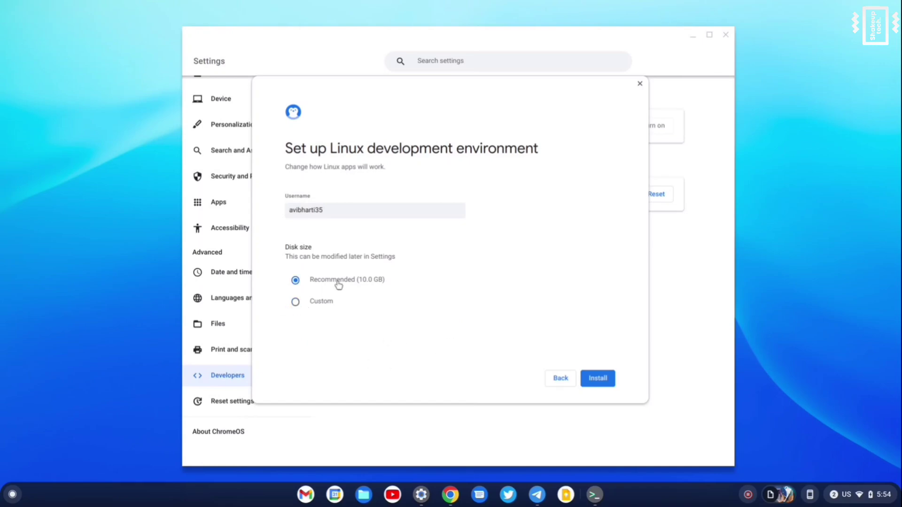
{"action": "left_click", "coordinate": [597, 379]}
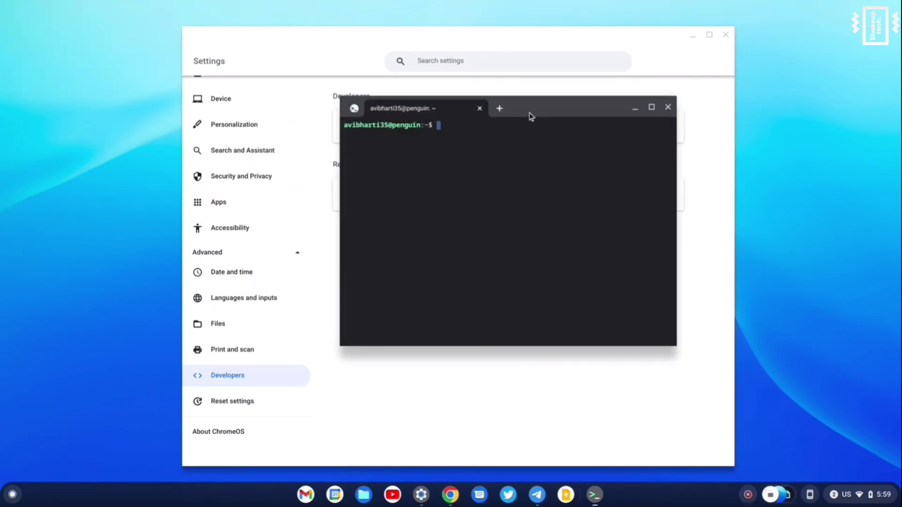
- Move the terminal window aside and minimize Settings and the Linux home window
{"action": "left_click_drag", "start_coordinate": [530, 115], "coordinate": [478, 166]}
{"action": "left_click", "coordinate": [690, 35]}
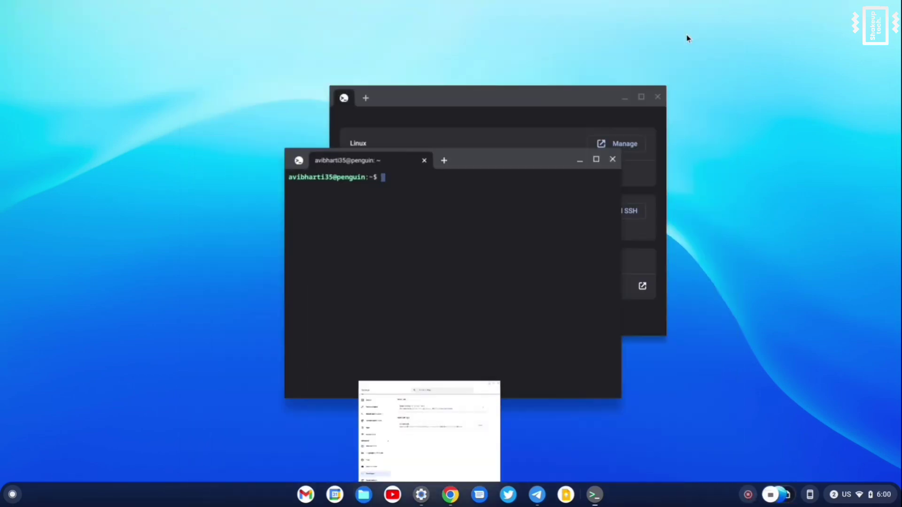
{"action": "left_click", "coordinate": [625, 98]}
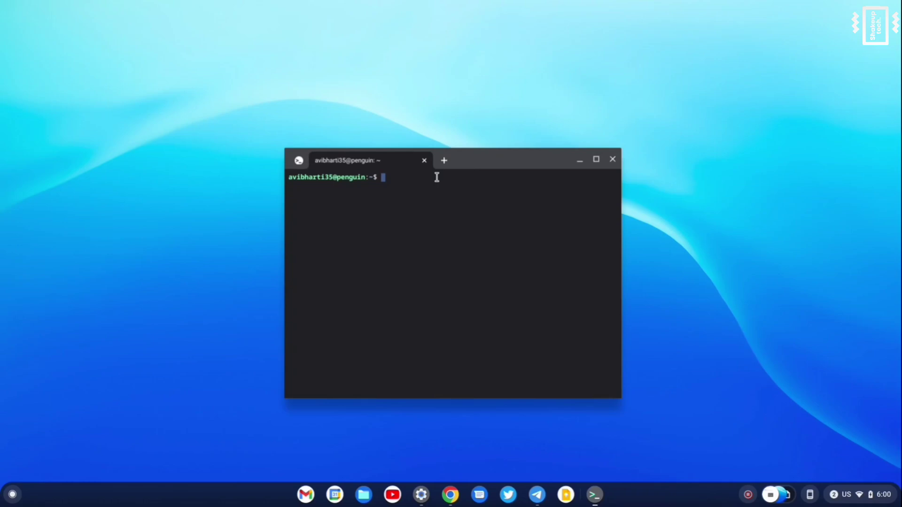
- Run sudo apt update, then sudo apt upgrade, confirming with y
{"action": "type", "text": "do apt updat"}
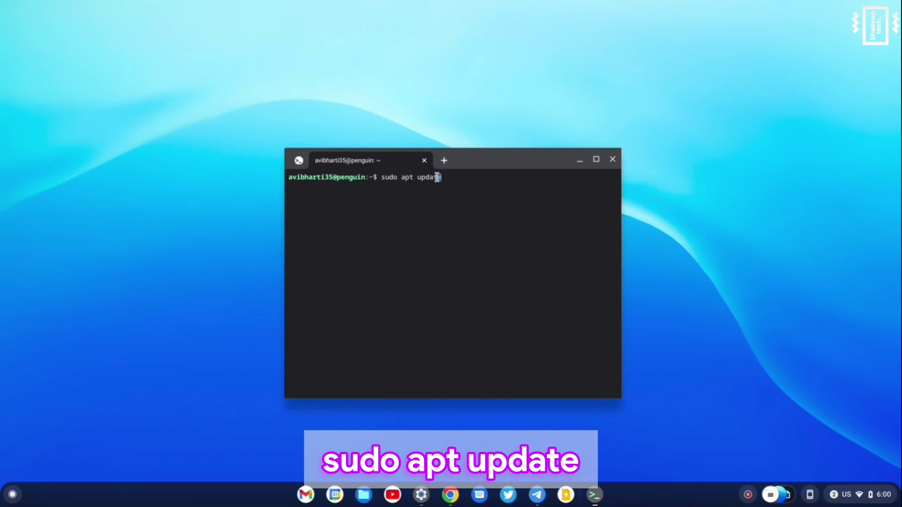
{"action": "type", "text": "e"}
{"action": "key", "text": "Return"}
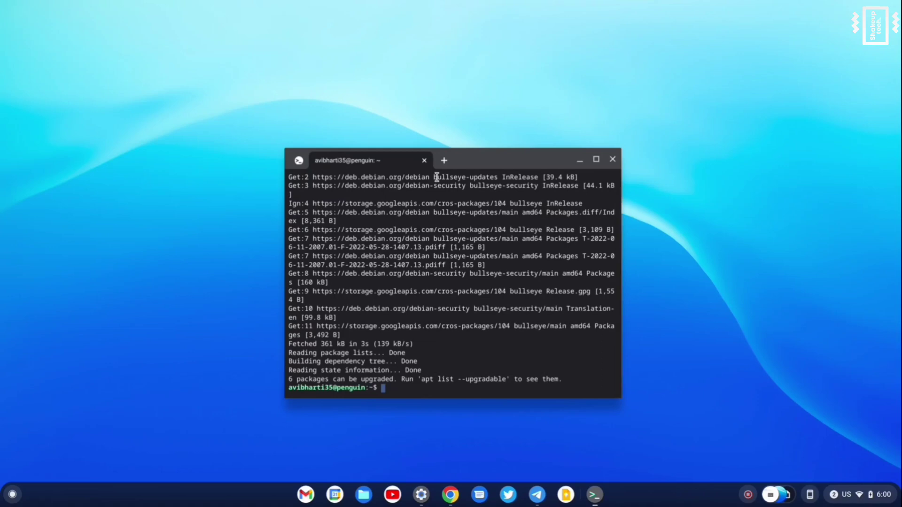
{"action": "type", "text": "sudo apt upgrade"}
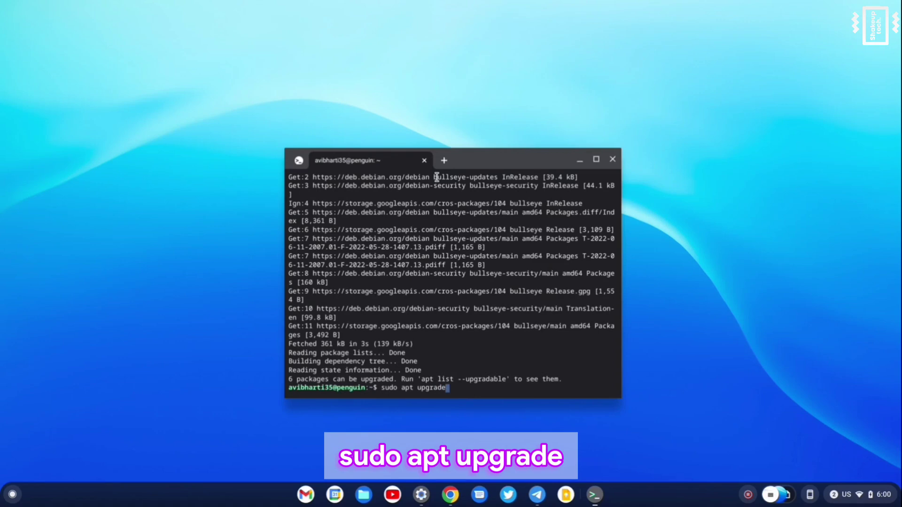
{"action": "key", "text": "Return"}
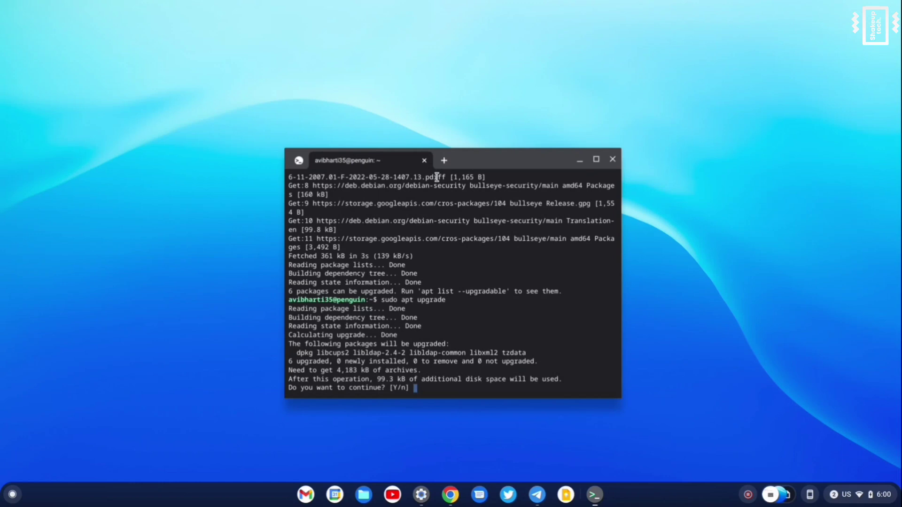
{"action": "type", "text": "y"}
{"action": "key", "text": "Return"}
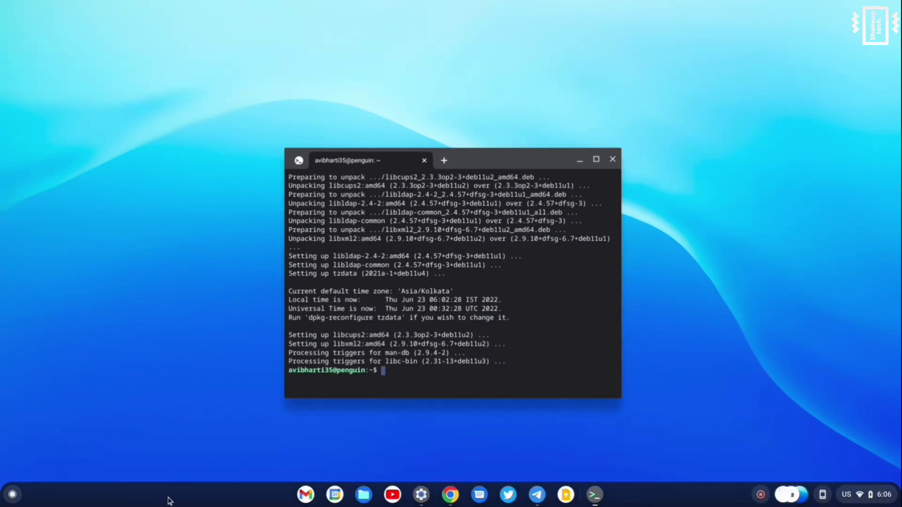
- Get back to the terminal window and go to the Terminal home page
{"action": "key", "text": "super"}
{"action": "scroll", "coordinate": [225, 394], "scroll_direction": "up", "scroll_amount": 2}
{"action": "left_click", "coordinate": [344, 230]}
{"action": "left_click", "coordinate": [594, 495]}
{"action": "left_click", "coordinate": [596, 498]}
{"action": "left_click", "coordinate": [299, 161]}
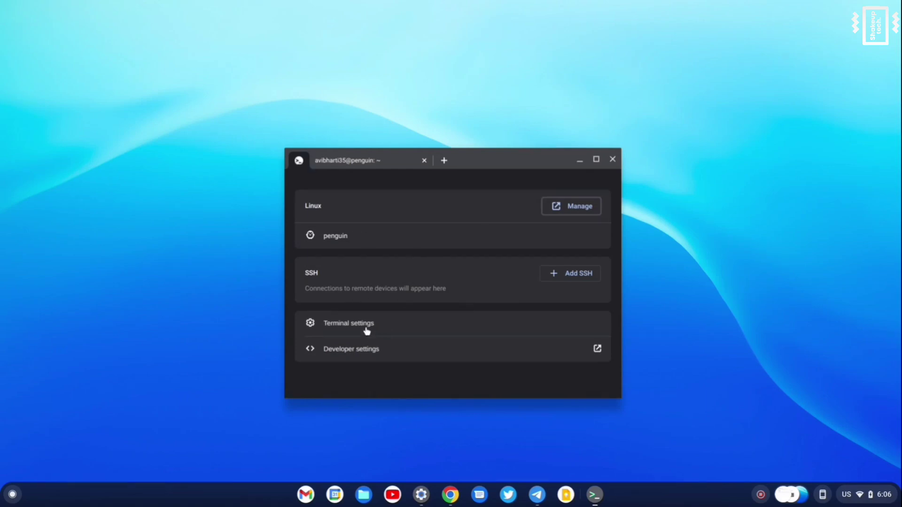
{"action": "left_click", "coordinate": [313, 166]}
{"action": "left_click", "coordinate": [299, 161]}
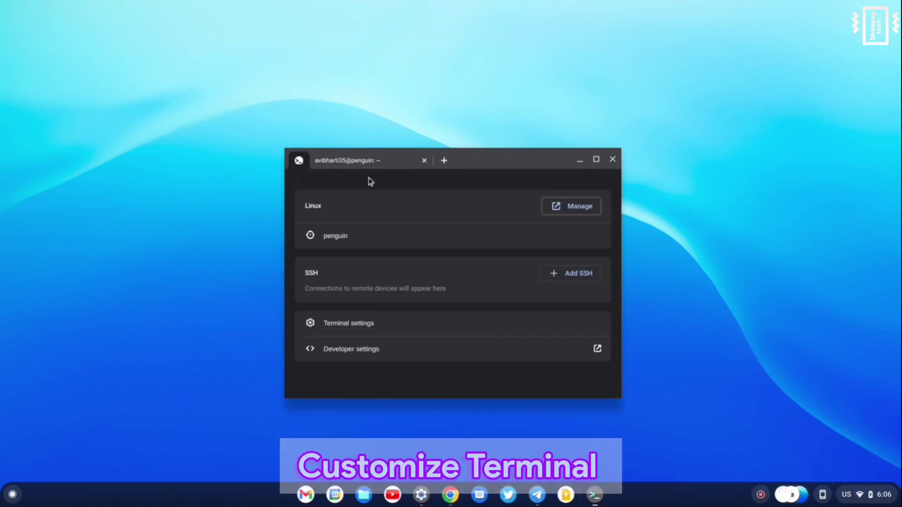
- Try the Light and Solarized Light themes and browse the keyboard, behaviour and SSH settings
{"action": "left_click", "coordinate": [380, 324]}
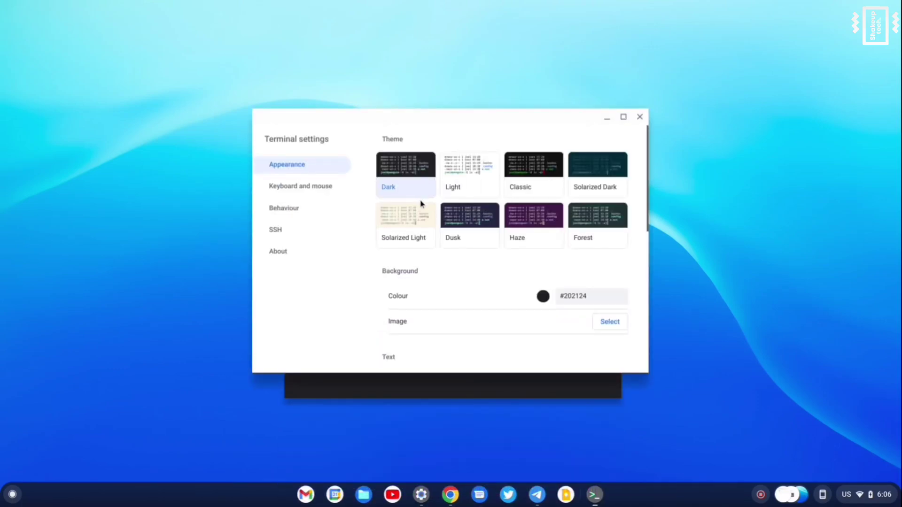
{"action": "left_click", "coordinate": [473, 173]}
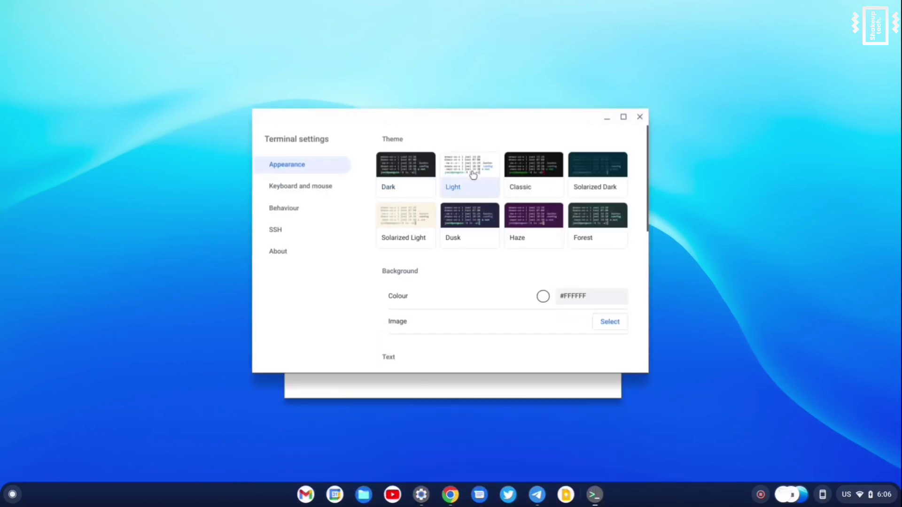
{"action": "left_click", "coordinate": [417, 221]}
{"action": "left_click", "coordinate": [328, 186]}
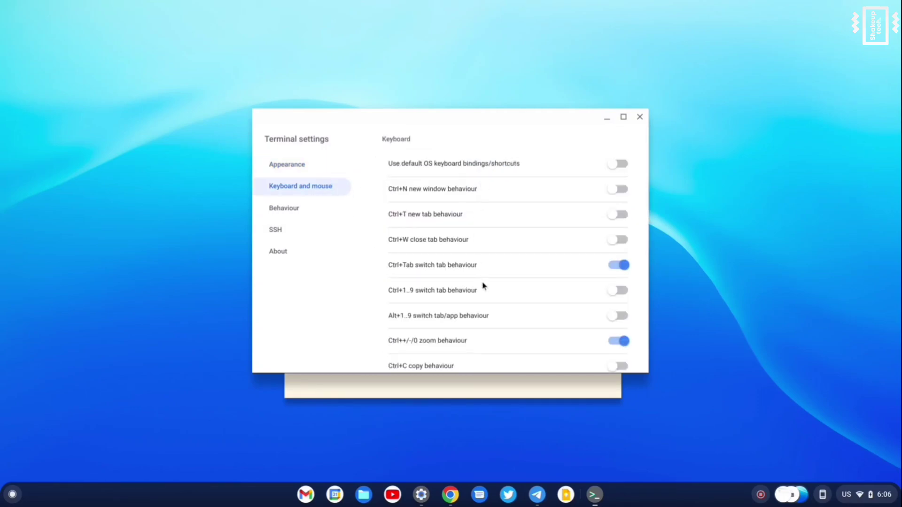
{"action": "scroll", "coordinate": [559, 172], "scroll_direction": "down", "scroll_amount": 5}
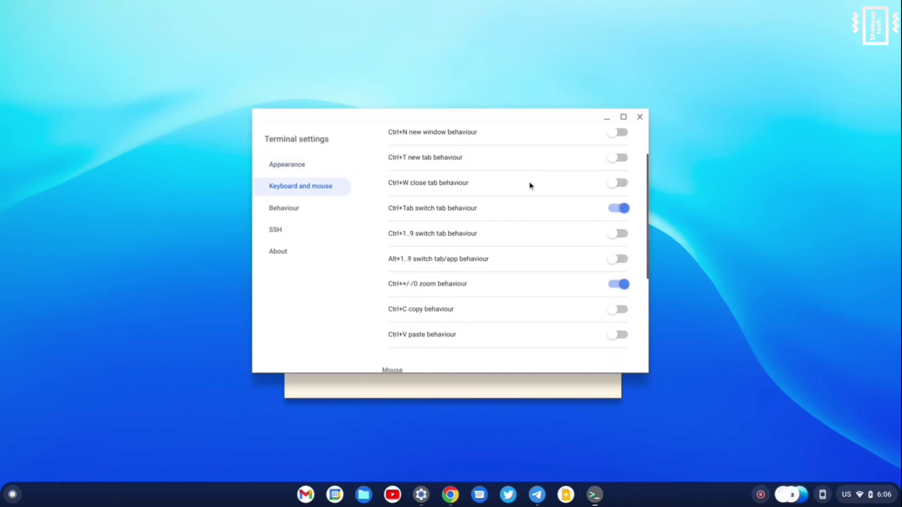
{"action": "left_click", "coordinate": [300, 218]}
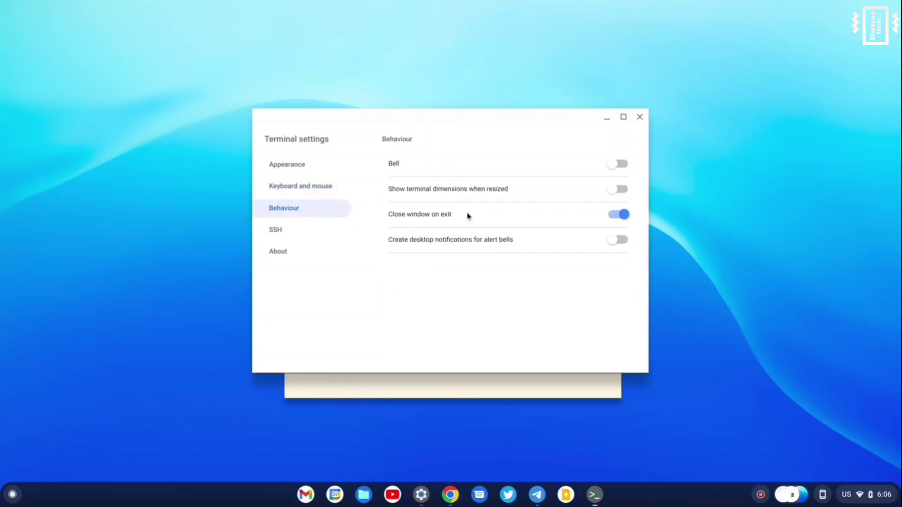
{"action": "left_click", "coordinate": [317, 233]}
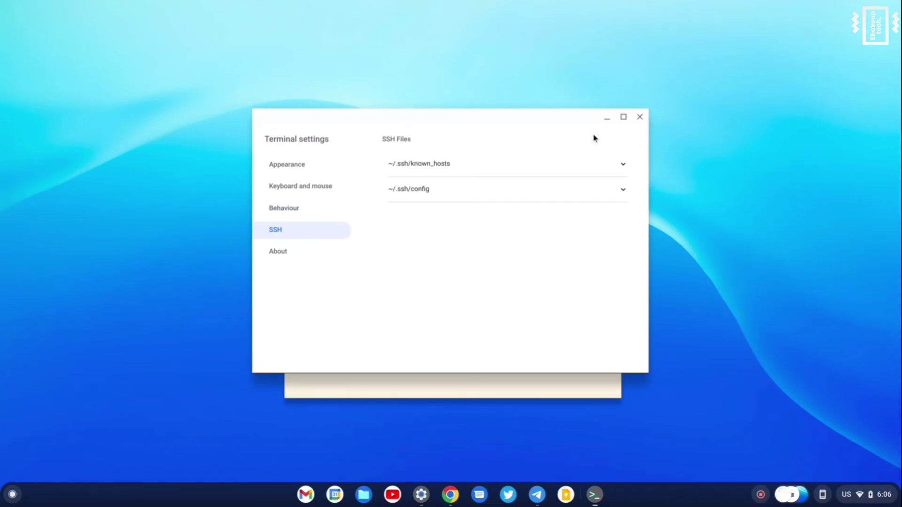
{"action": "left_click", "coordinate": [607, 119]}
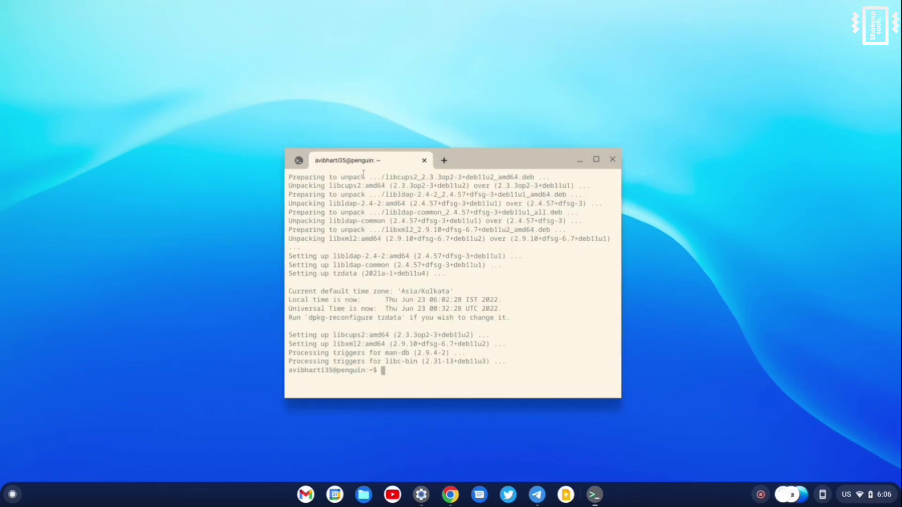
- Apply the Classic theme in Appearance settings and reopen the penguin shell
{"action": "left_click", "coordinate": [301, 161]}
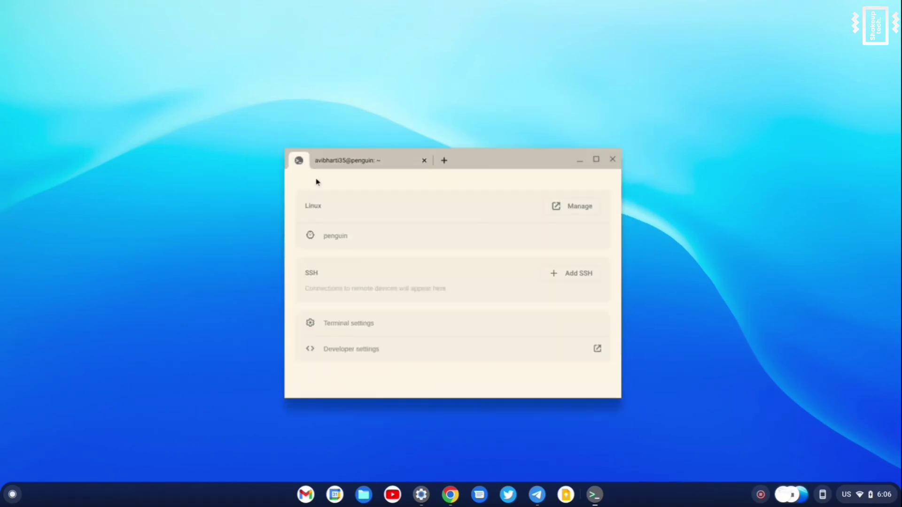
{"action": "left_click", "coordinate": [481, 331]}
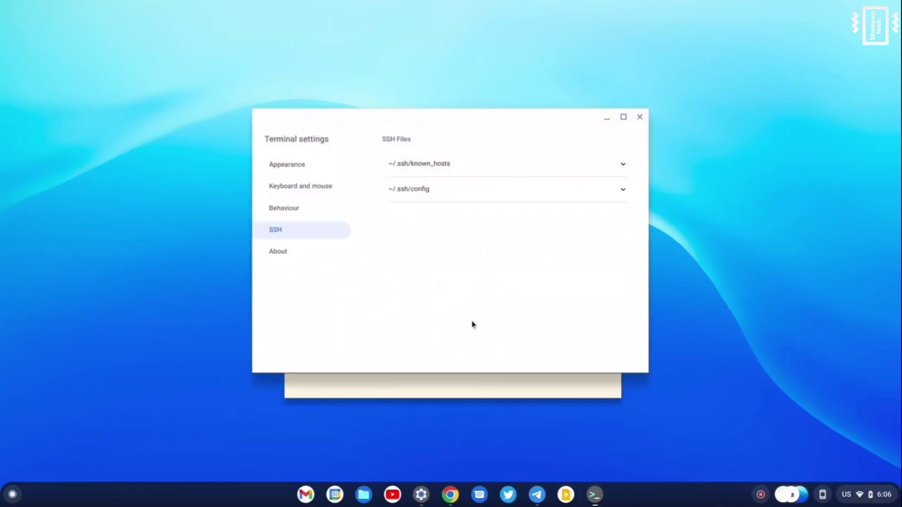
{"action": "left_click", "coordinate": [314, 166]}
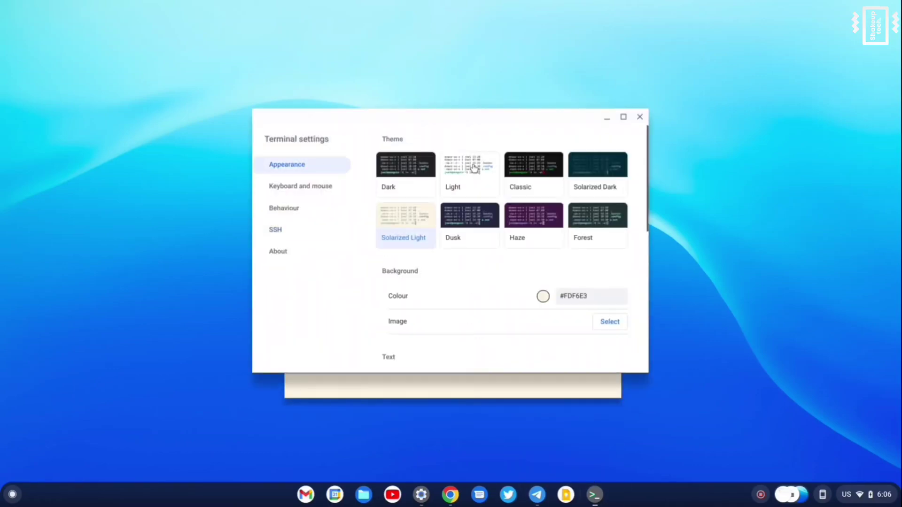
{"action": "left_click", "coordinate": [537, 175]}
{"action": "left_click", "coordinate": [606, 119]}
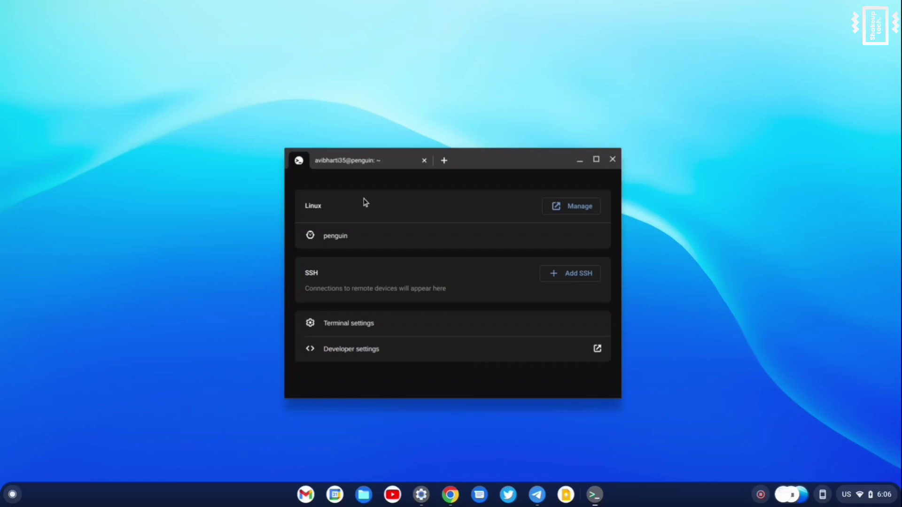
{"action": "left_click", "coordinate": [342, 161]}
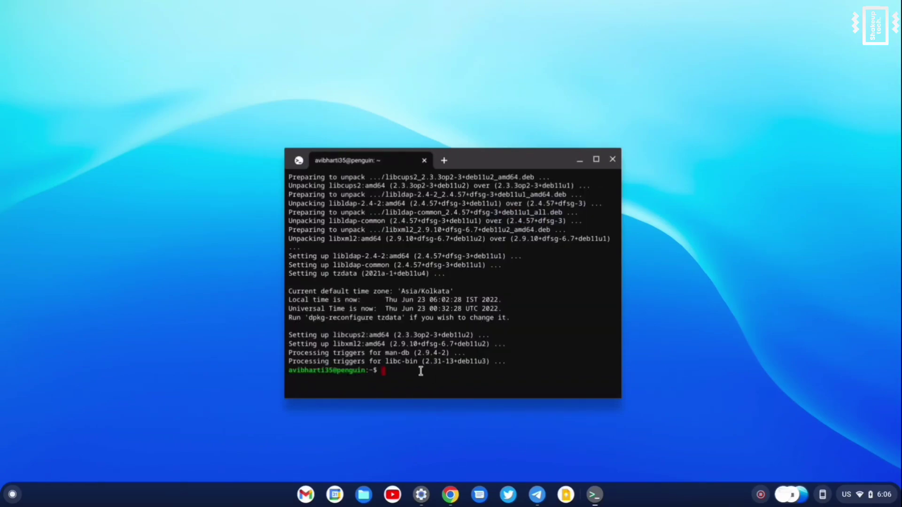
- Install vlc with sudo apt install vlc, confirming with y, then open the full launcher
{"action": "type", "text": "sudo apt install"}
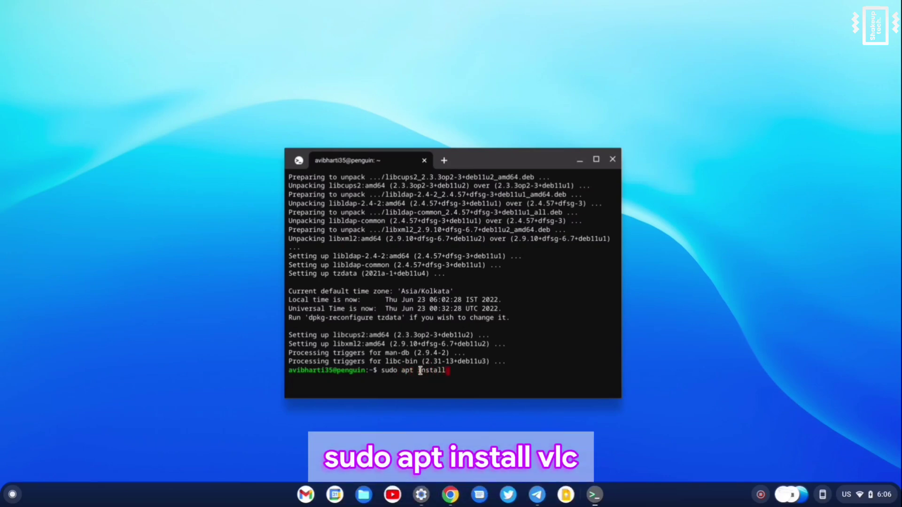
{"action": "type", "text": " vlc"}
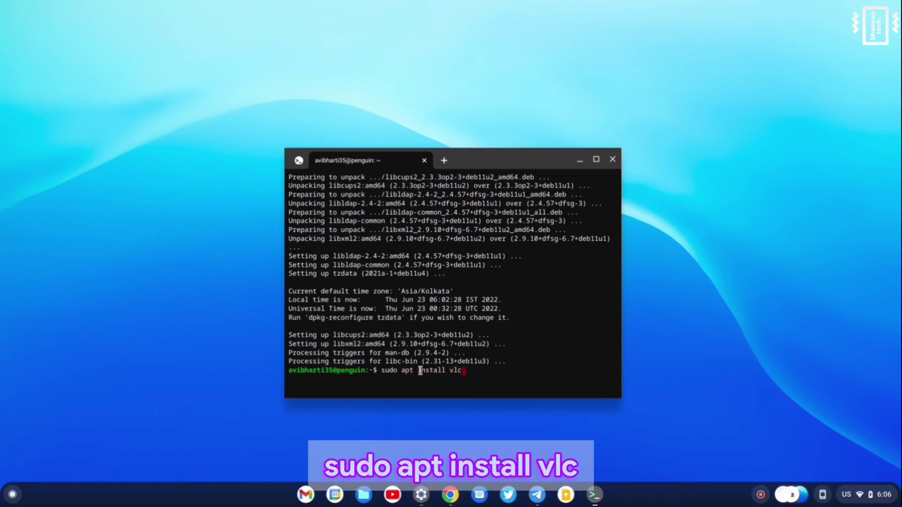
{"action": "key", "text": "Return"}
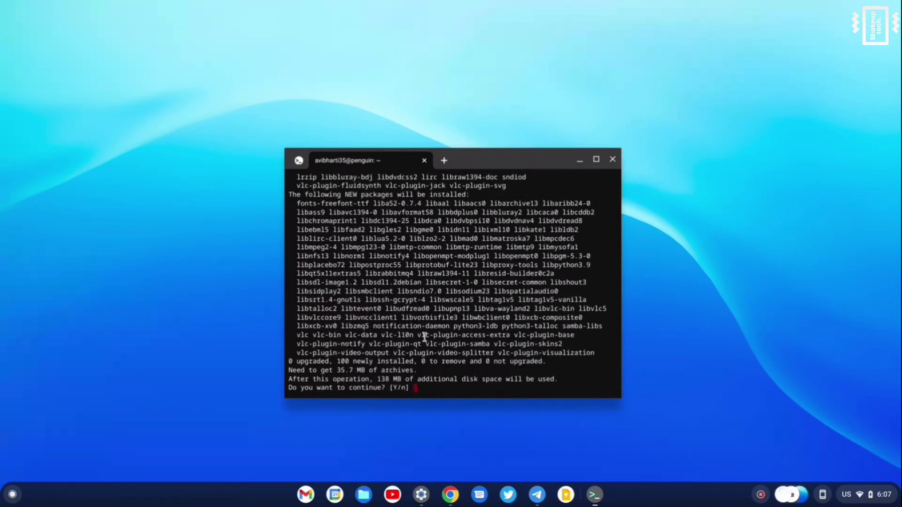
{"action": "type", "text": "y"}
{"action": "key", "text": "Return"}
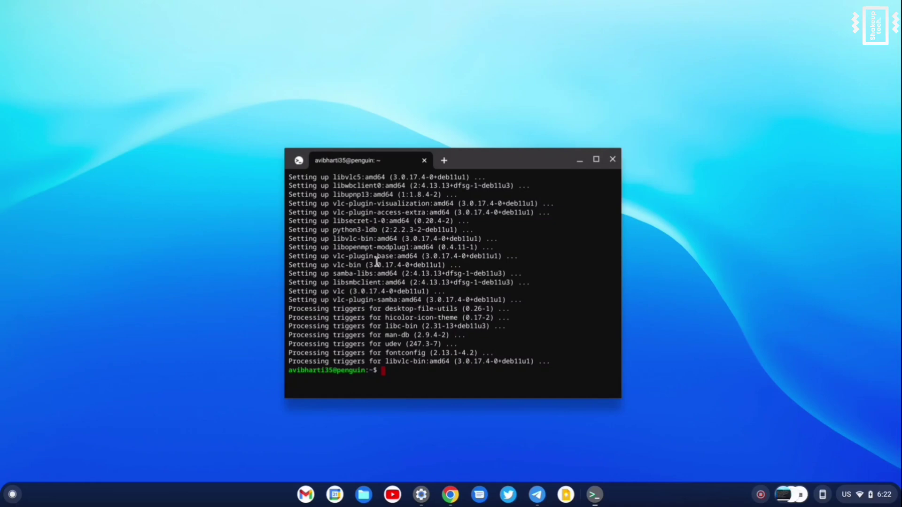
{"action": "left_click_drag", "start_coordinate": [251, 505], "coordinate": [282, 310]}
- Launch VLC media player from the Linux apps folder in the launcher
{"action": "scroll", "coordinate": [446, 314], "scroll_direction": "down", "scroll_amount": 1}
{"action": "scroll", "coordinate": [338, 117], "scroll_direction": "up", "scroll_amount": 1}
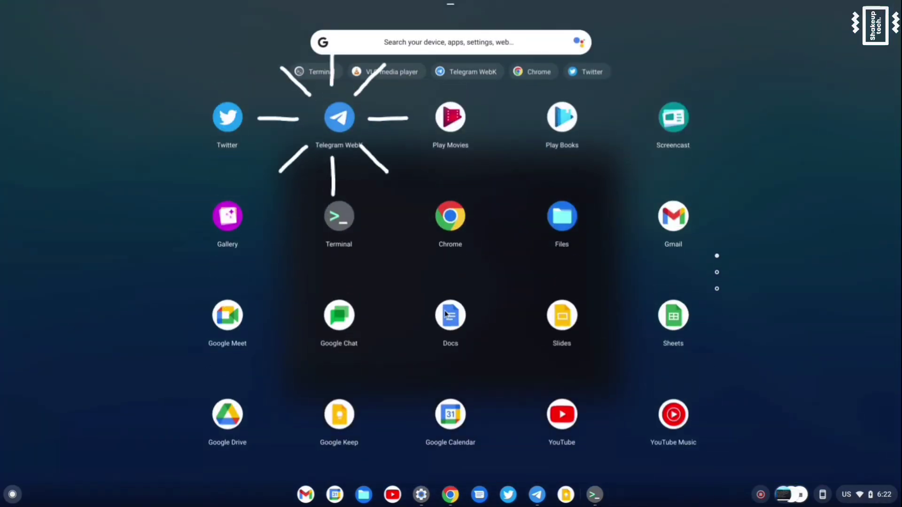
{"action": "scroll", "coordinate": [345, 150], "scroll_direction": "down", "scroll_amount": 1}
{"action": "left_click", "coordinate": [331, 140]}
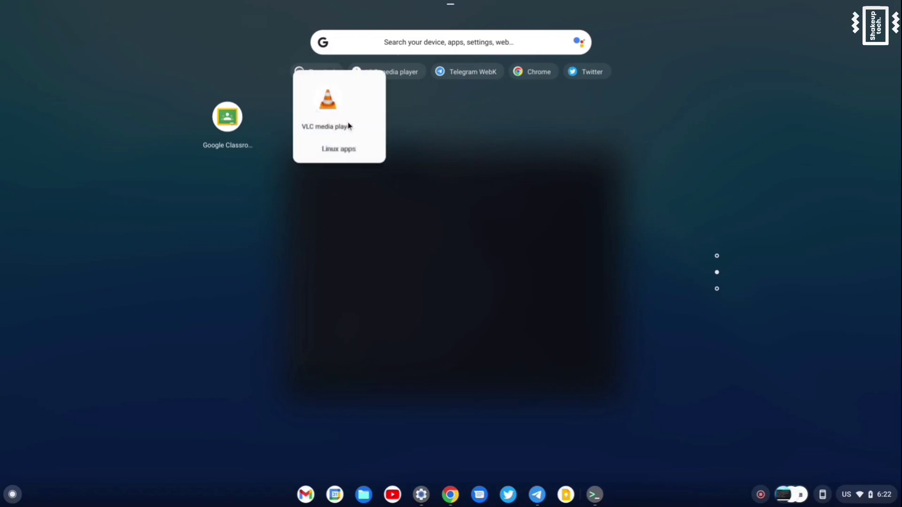
{"action": "left_click", "coordinate": [327, 105]}
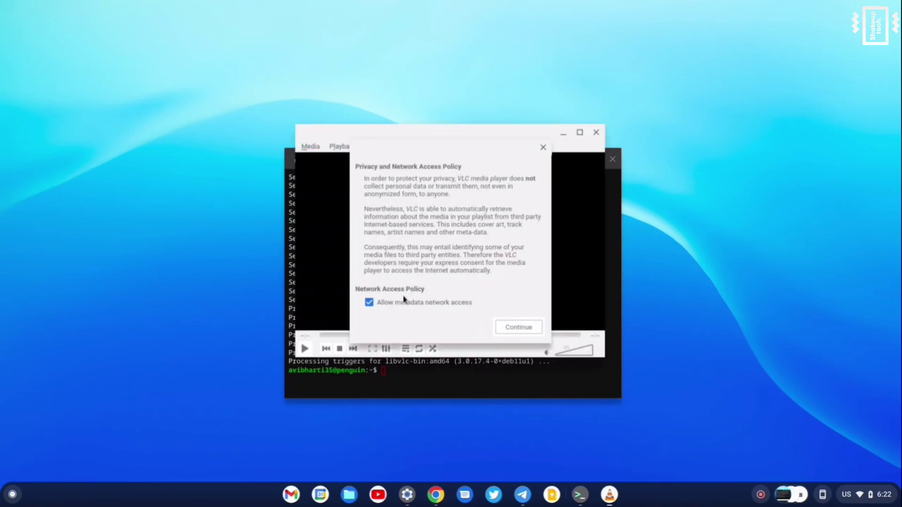
- Uncheck Allow metadata network access, continue into VLC, and open Files
{"action": "left_click", "coordinate": [404, 304]}
{"action": "key", "text": "Tab"}
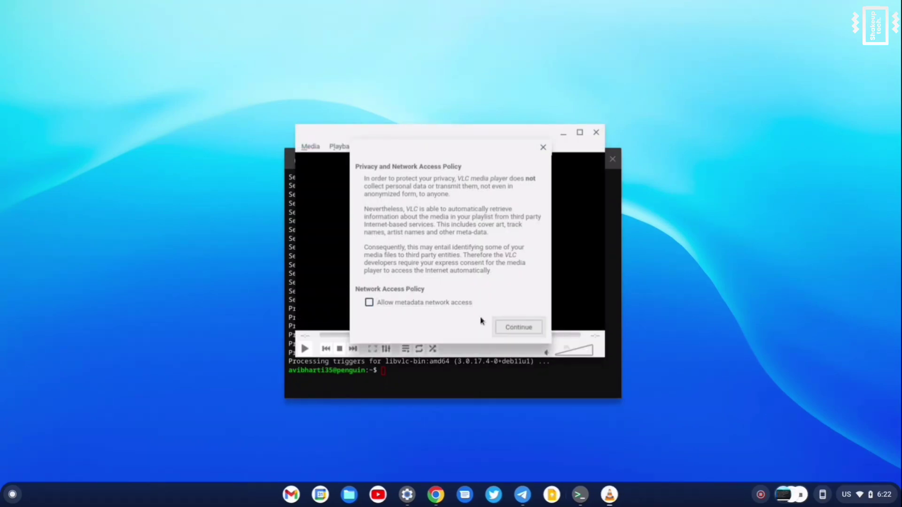
{"action": "left_click", "coordinate": [540, 328]}
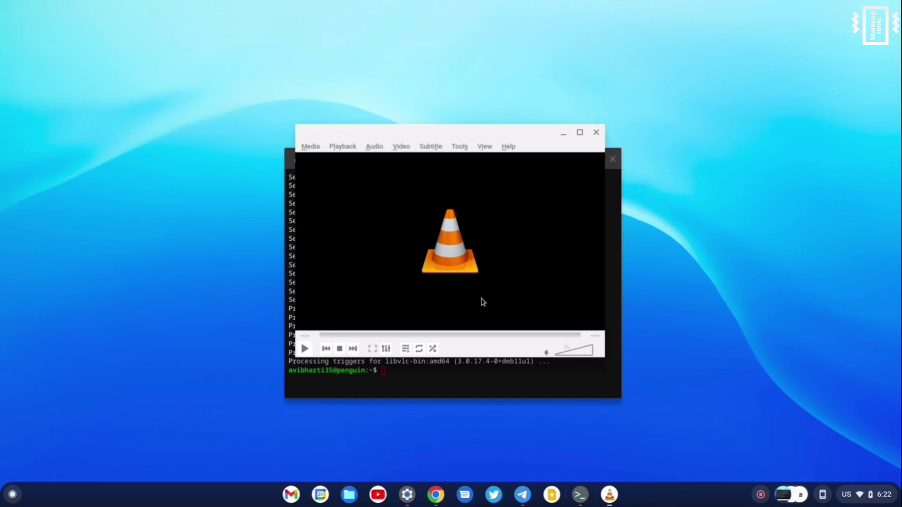
{"action": "left_click", "coordinate": [349, 495]}
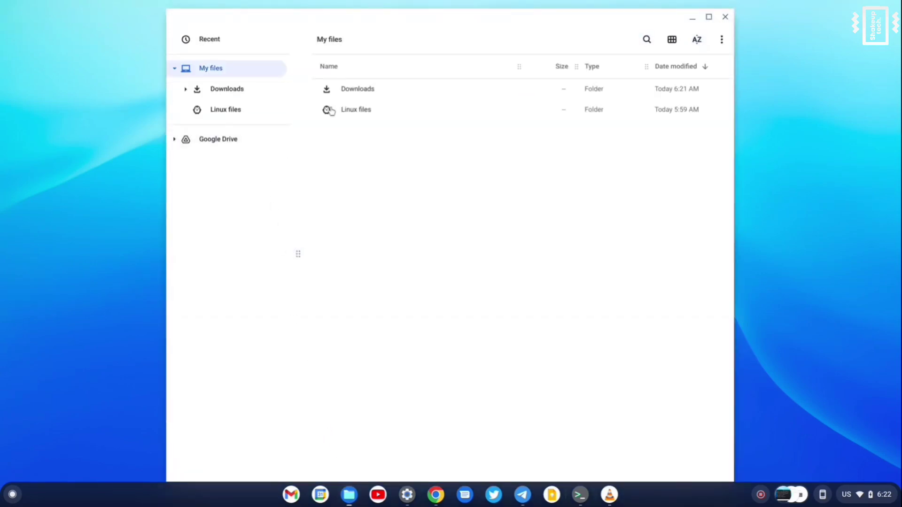
- In Downloads, open Screen recording 2022-06-23 6.06.08 AM.webm with VLC media player
{"action": "double_click", "coordinate": [364, 97]}
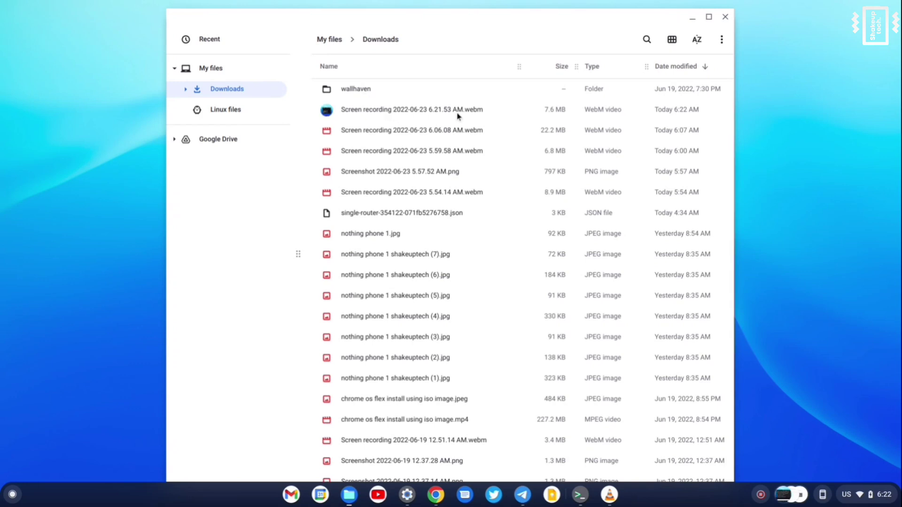
{"action": "left_click", "coordinate": [438, 114]}
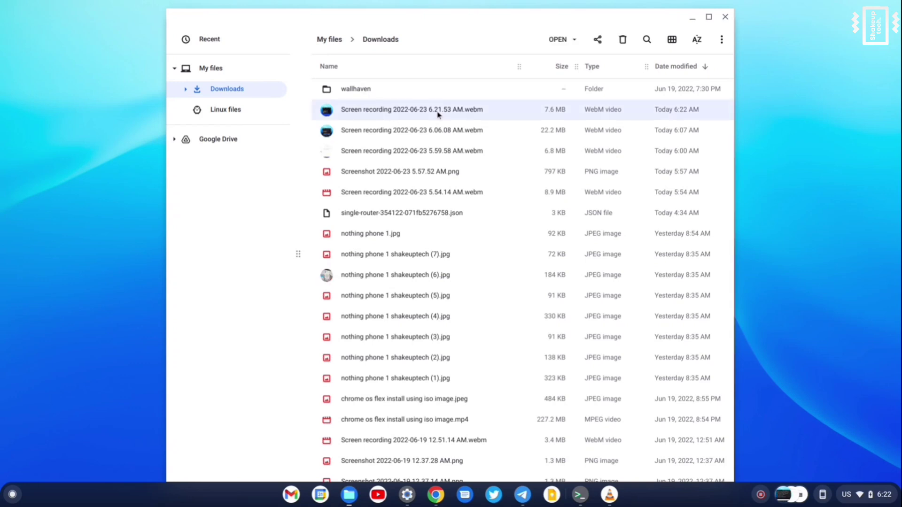
{"action": "left_click", "coordinate": [436, 136]}
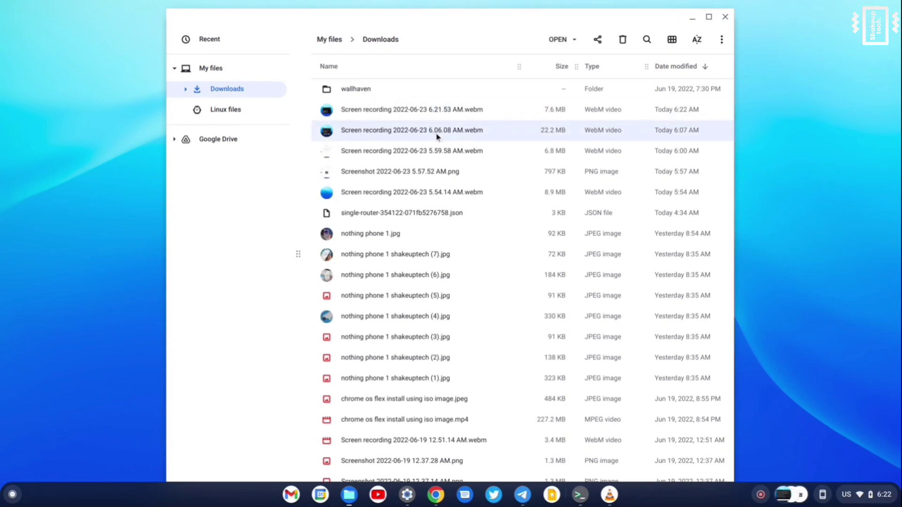
{"action": "right_click", "coordinate": [436, 135]}
{"action": "mouse_move", "coordinate": [477, 161]}
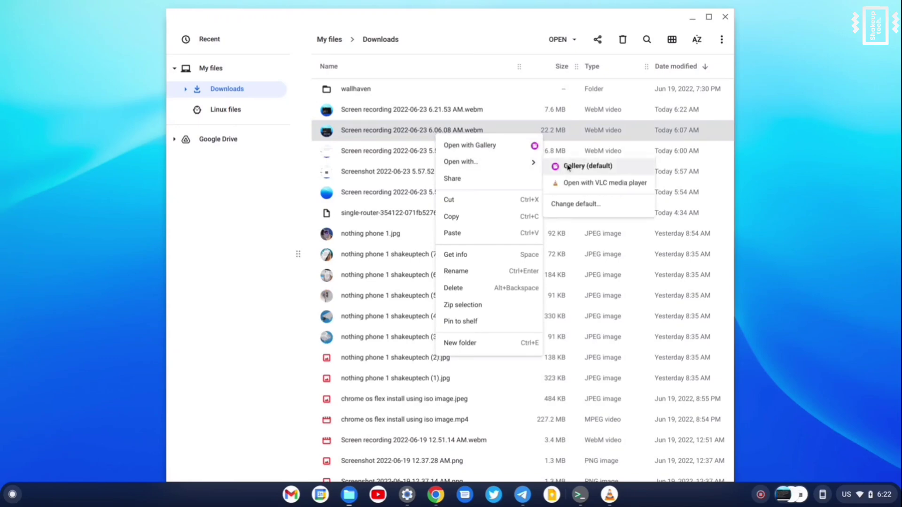
{"action": "left_click", "coordinate": [582, 186]}
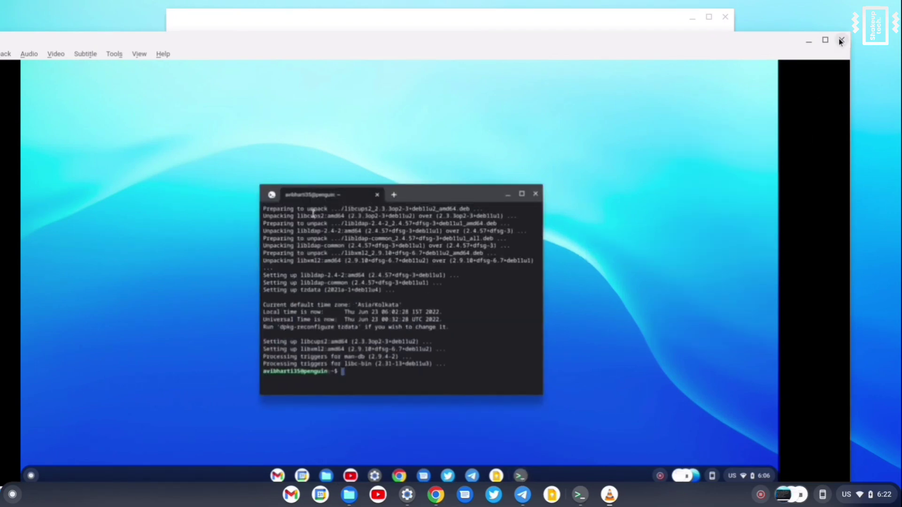
- Close the VLC player window and minimize Files to reveal the terminal
{"action": "left_click", "coordinate": [840, 40]}
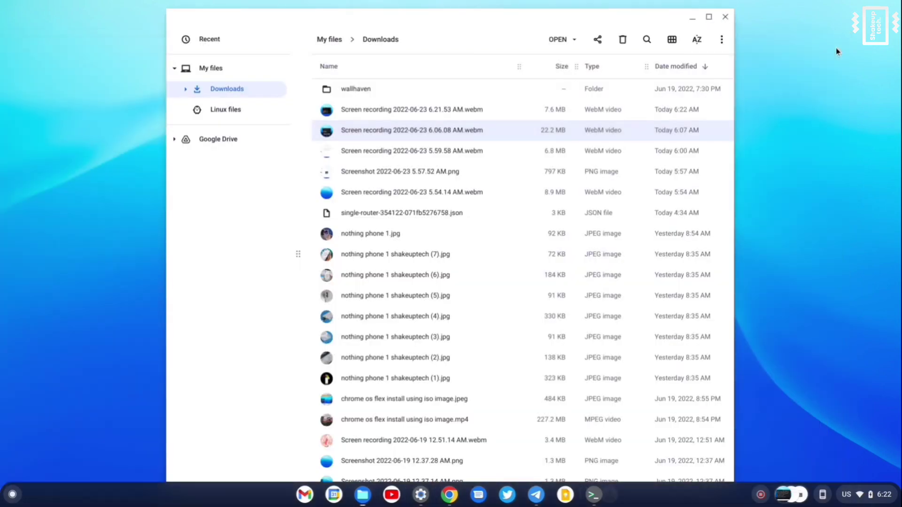
{"action": "left_click", "coordinate": [689, 20]}
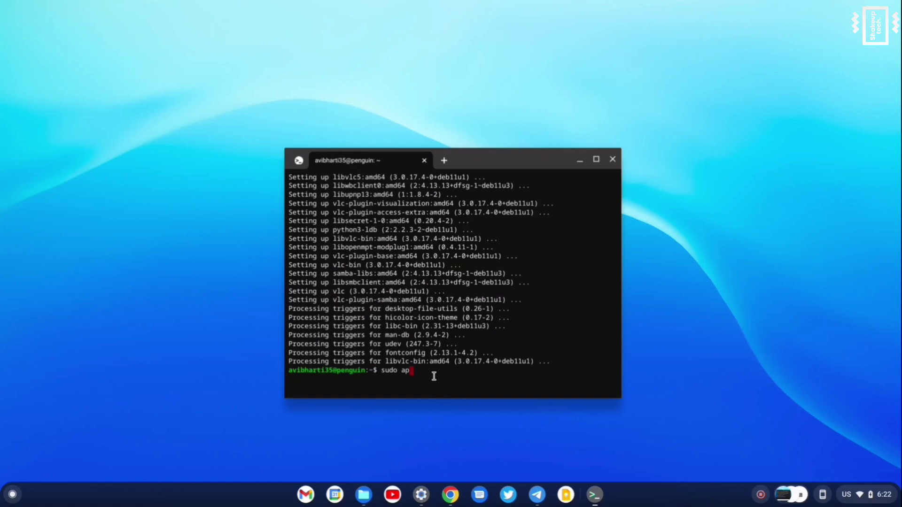
- Complete the sudo apt install libreoffice command and confirm the installation with y
{"action": "type", "text": "install lib"}
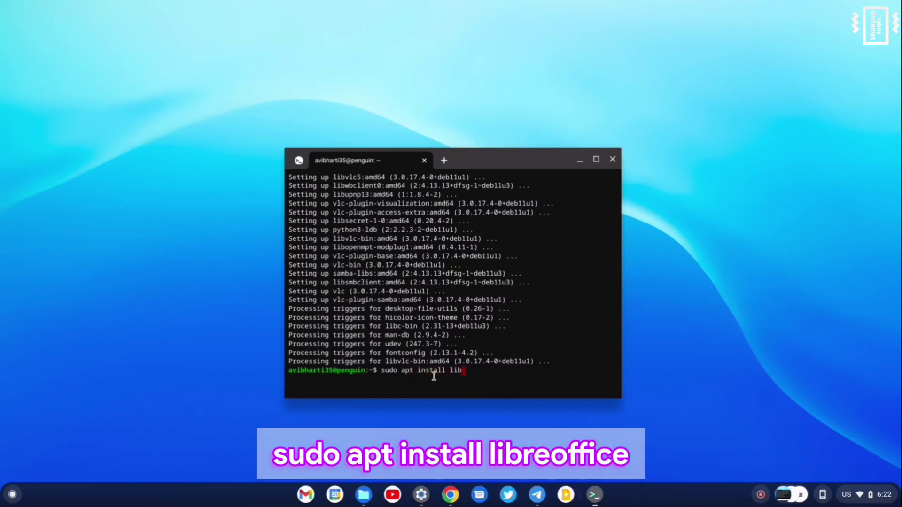
{"action": "type", "text": "reoffice"}
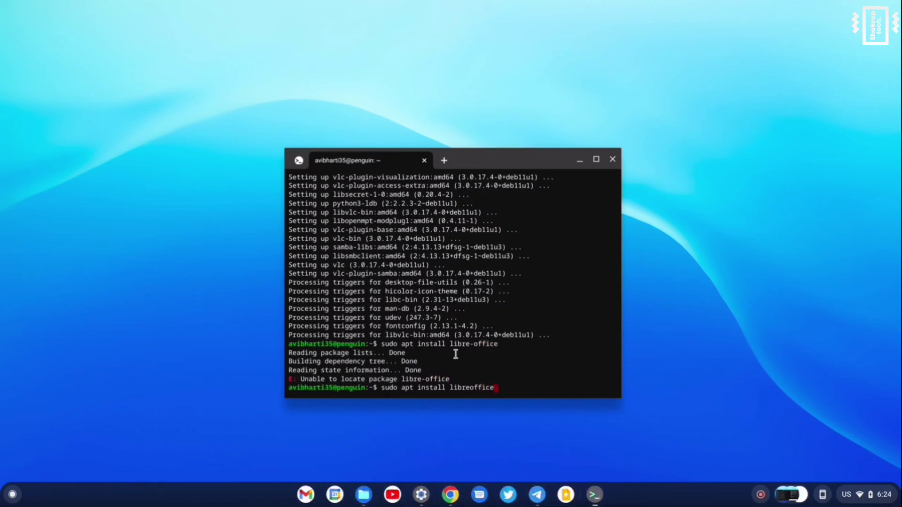
{"action": "key", "text": "Return"}
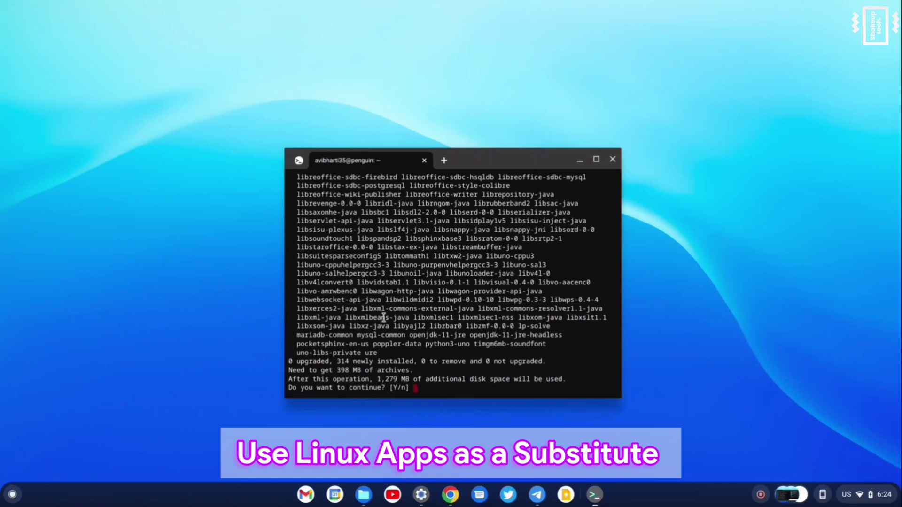
{"action": "type", "text": "y"}
{"action": "key", "text": "Return"}
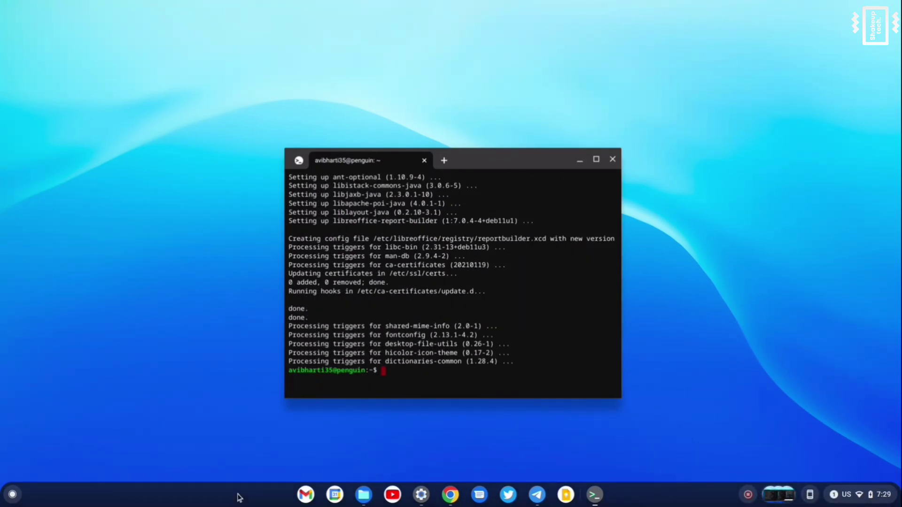
- Open the Linux apps folder on the launcher's second page
{"action": "key", "text": "super"}
{"action": "scroll", "coordinate": [348, 336], "scroll_direction": "down", "scroll_amount": 5}
{"action": "left_click", "coordinate": [339, 117]}
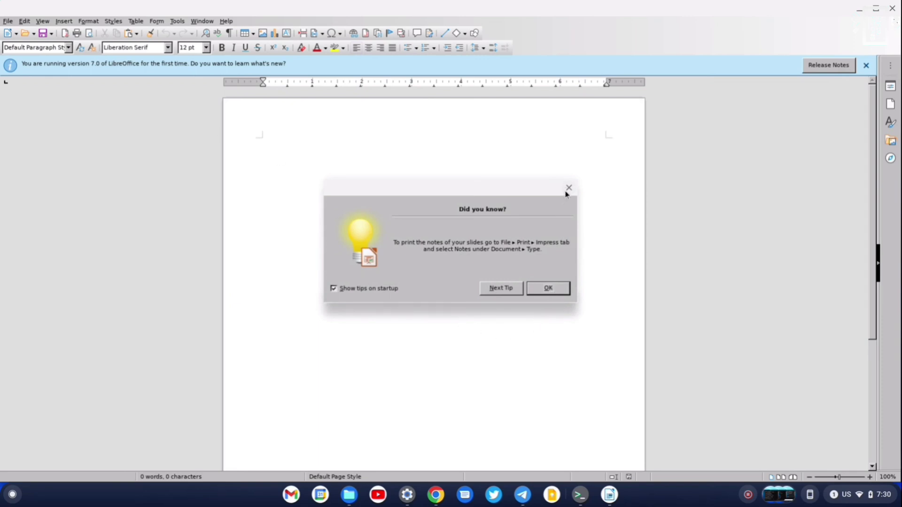
- Dismiss the Did you know? tip and finish typing 'Like and subscribe' at 40 pt
{"action": "left_click", "coordinate": [568, 188]}
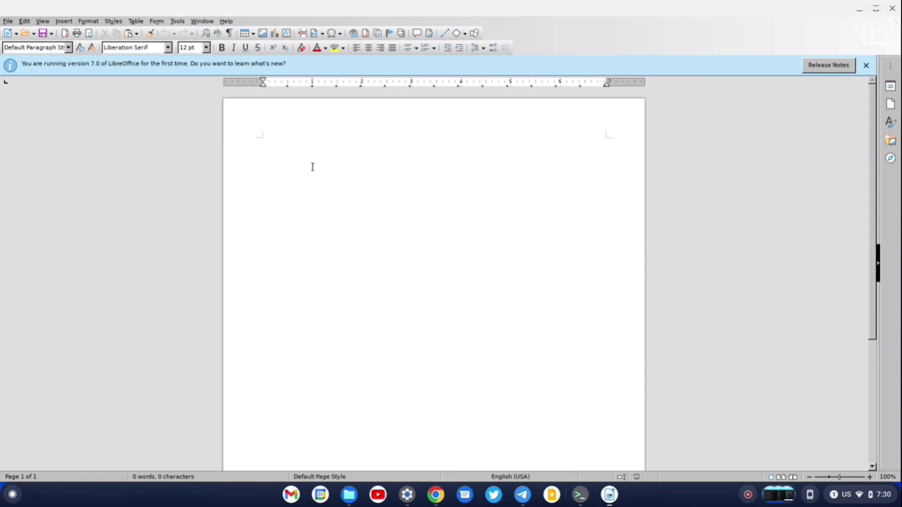
{"action": "type", "text": "c"}
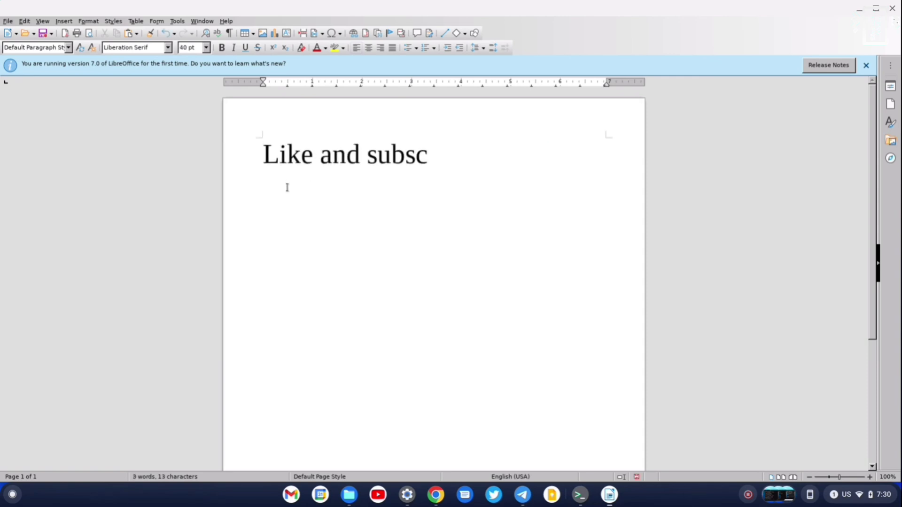
{"action": "type", "text": "ribe"}
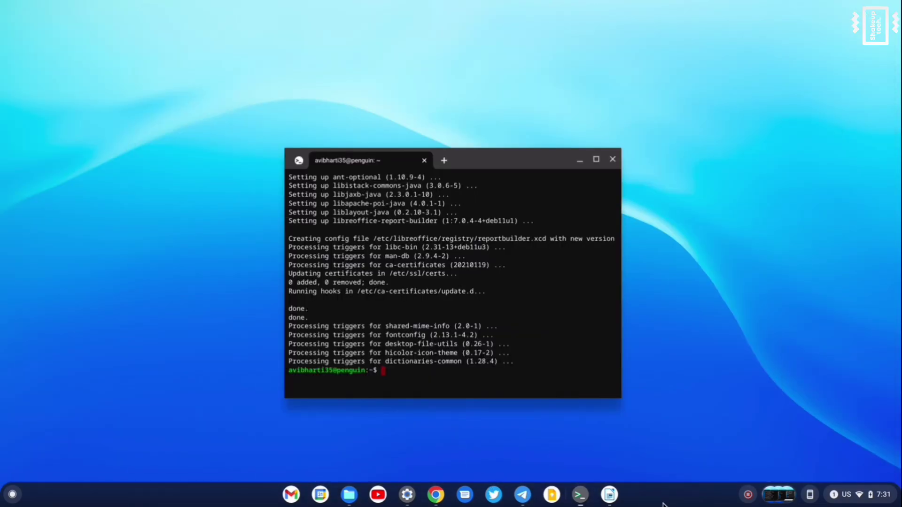
- Launch LibreOffice Calc from the Linux apps folder and select cells B1, C1 and D5
{"action": "key", "text": "super"}
{"action": "scroll", "coordinate": [655, 302], "scroll_direction": "up", "scroll_amount": 2}
{"action": "scroll", "coordinate": [472, 208], "scroll_direction": "down", "scroll_amount": 2}
{"action": "left_click", "coordinate": [334, 125]}
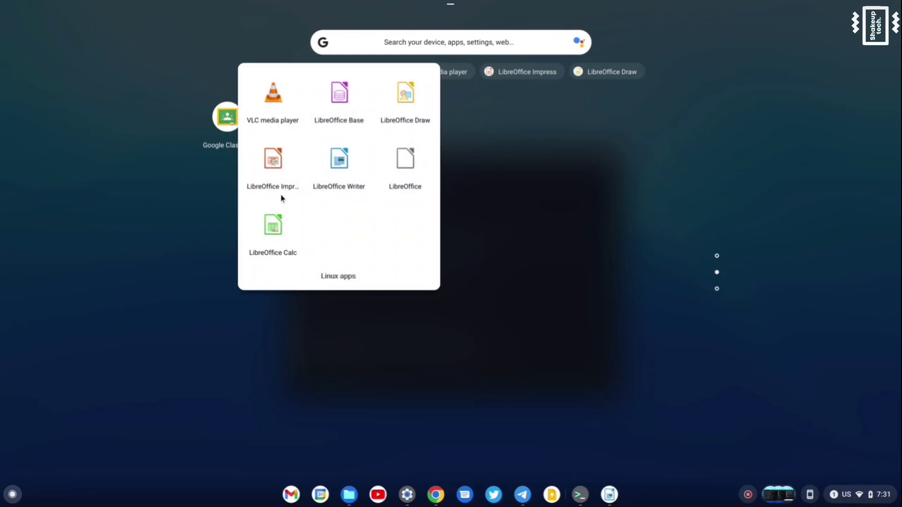
{"action": "left_click", "coordinate": [275, 225]}
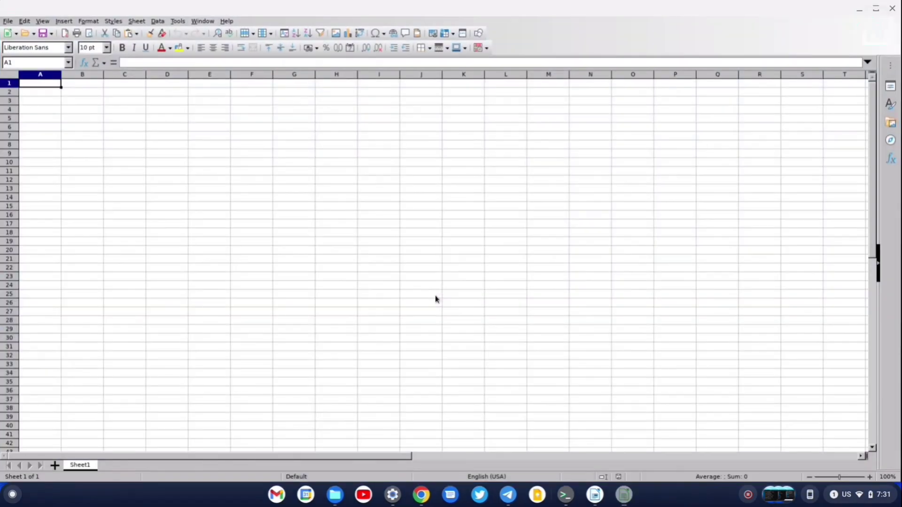
{"action": "left_click", "coordinate": [86, 86]}
{"action": "left_click", "coordinate": [126, 85]}
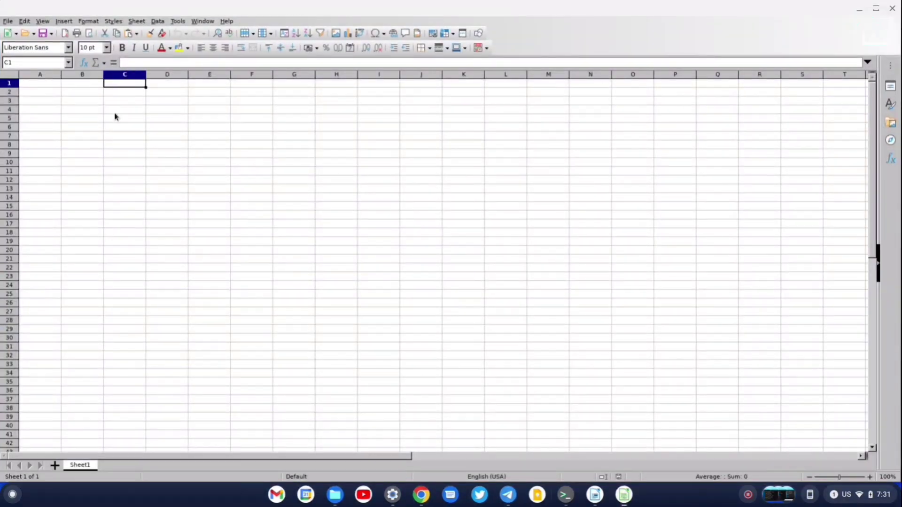
{"action": "left_click", "coordinate": [174, 118]}
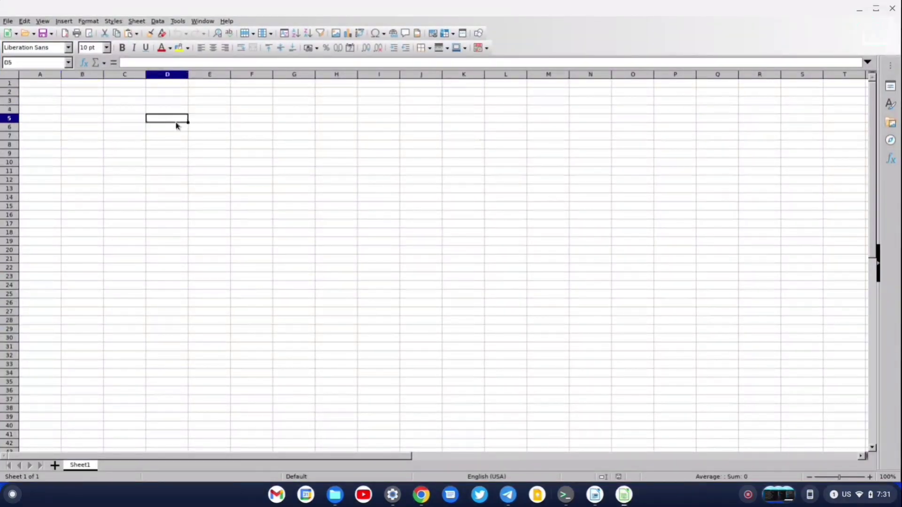
- Close the blank Calc spreadsheet, then close the Writer document without saving
{"action": "left_click", "coordinate": [892, 9]}
{"action": "left_click", "coordinate": [594, 494]}
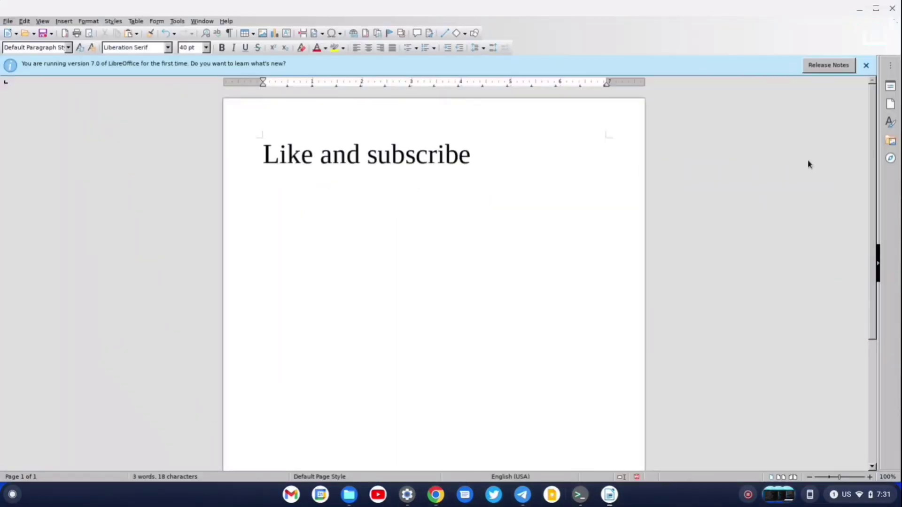
{"action": "left_click", "coordinate": [892, 8]}
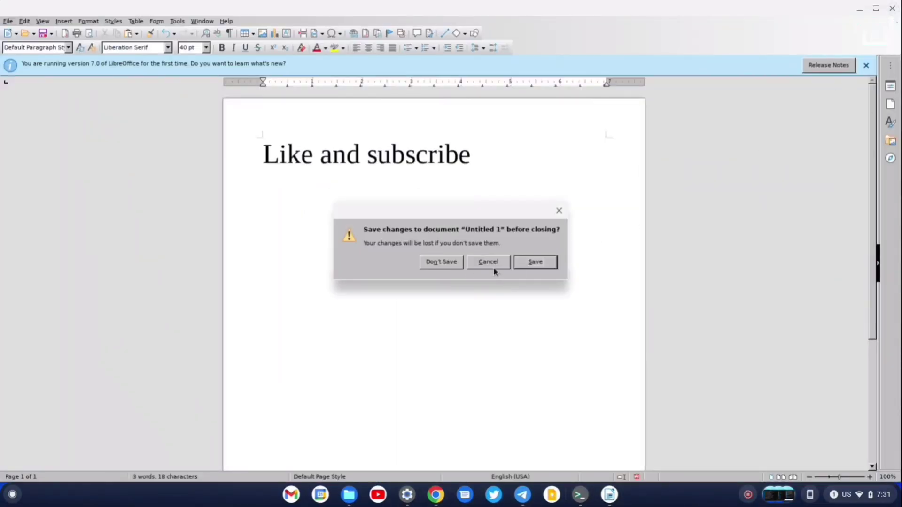
{"action": "left_click", "coordinate": [441, 261]}
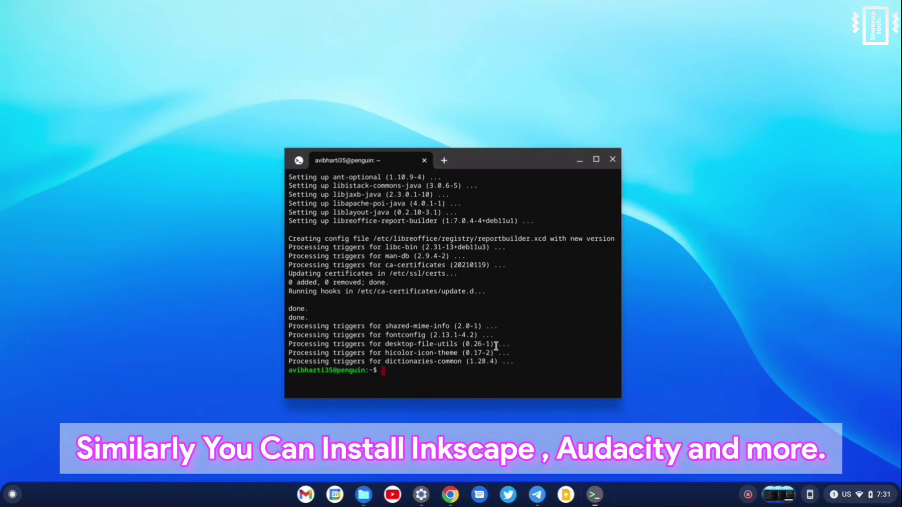
- Minimize the terminal, then reopen Terminal from the full app launcher
{"action": "left_click", "coordinate": [580, 160]}
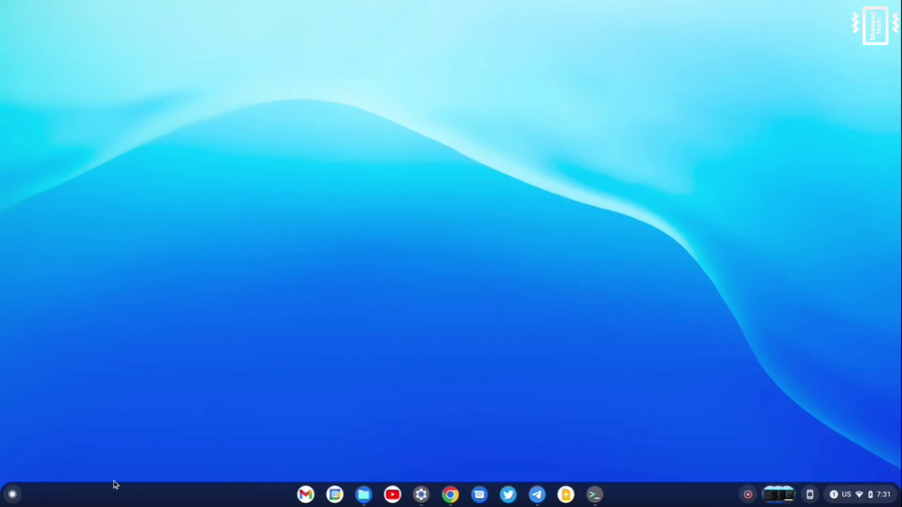
{"action": "left_click_drag", "start_coordinate": [115, 485], "coordinate": [192, 363]}
{"action": "scroll", "coordinate": [266, 348], "scroll_direction": "down", "scroll_amount": 1}
{"action": "scroll", "coordinate": [277, 358], "scroll_direction": "up", "scroll_amount": 1}
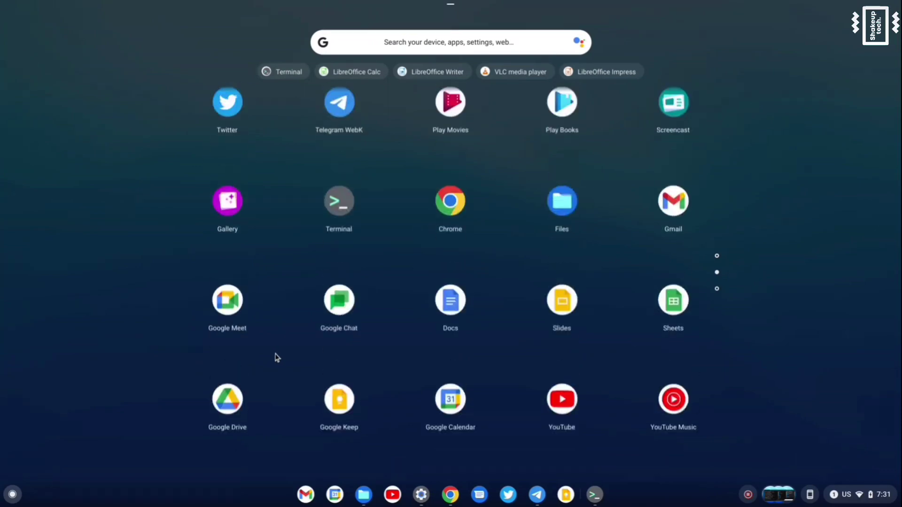
{"action": "scroll", "coordinate": [277, 358], "scroll_direction": "down", "scroll_amount": 1}
{"action": "left_click", "coordinate": [338, 127]}
{"action": "left_click", "coordinate": [495, 258]}
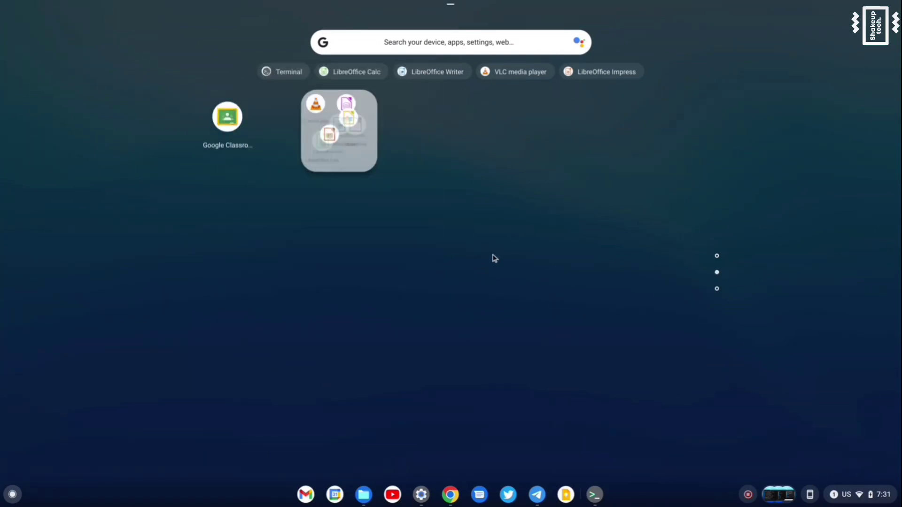
{"action": "scroll", "coordinate": [494, 259], "scroll_direction": "up", "scroll_amount": 1}
{"action": "left_click", "coordinate": [337, 233]}
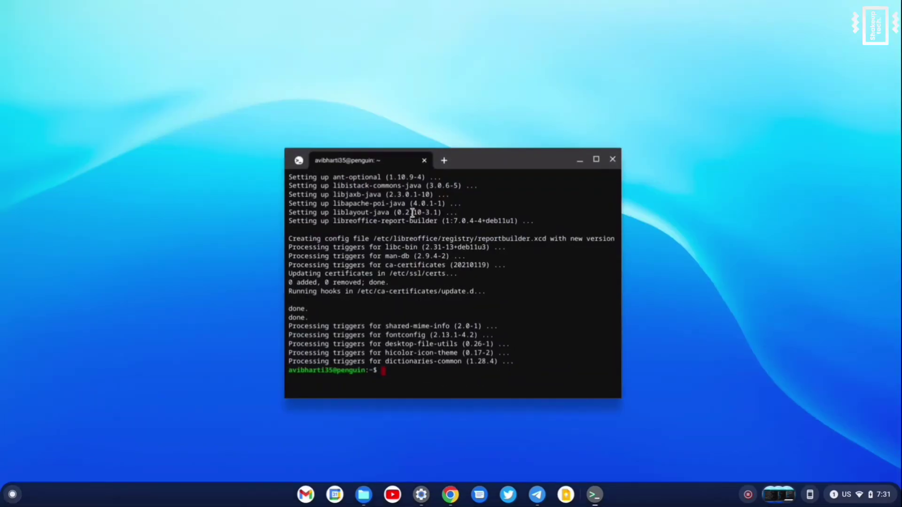
- Open Linux development environment settings, check disk resizing but keep 10.0 GB, and view shared folders
{"action": "left_click", "coordinate": [300, 161]}
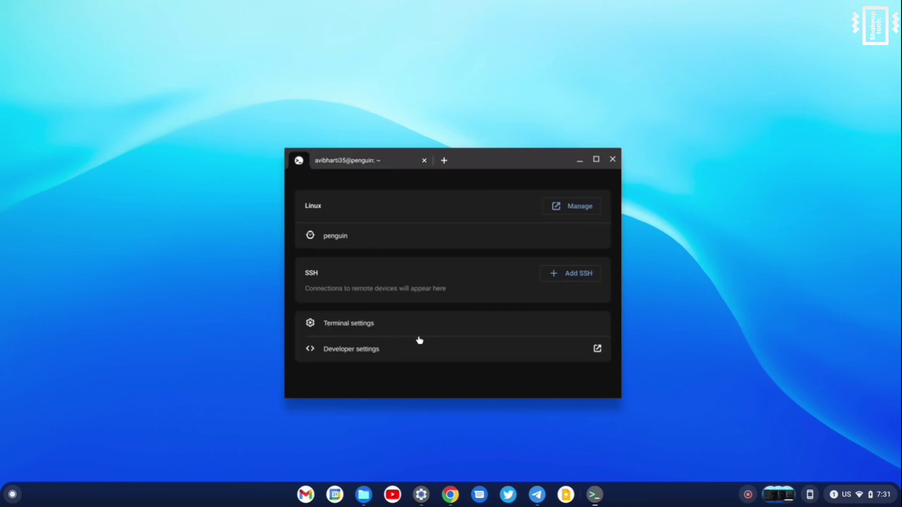
{"action": "left_click", "coordinate": [426, 352]}
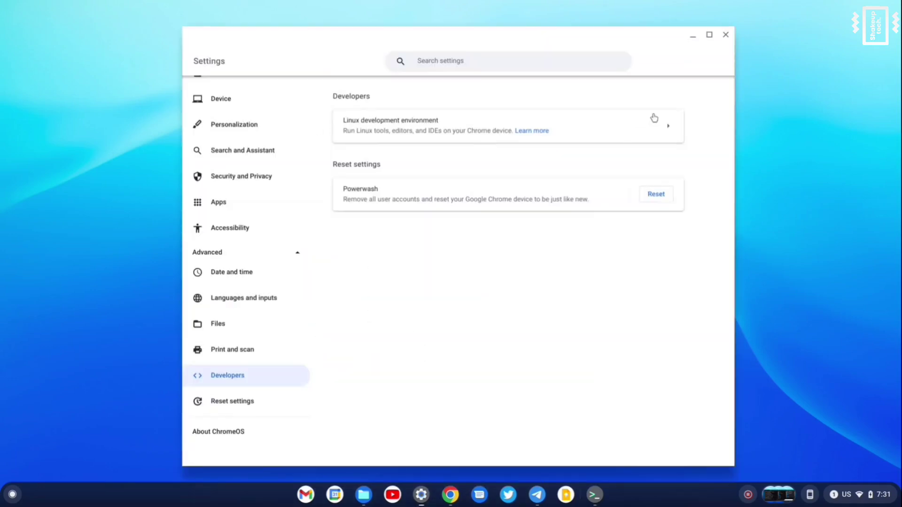
{"action": "left_click", "coordinate": [667, 126]}
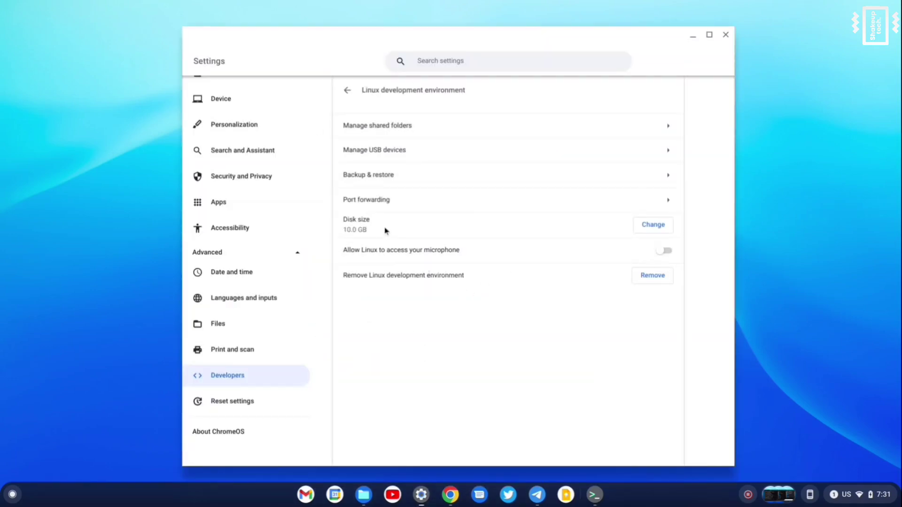
{"action": "left_click", "coordinate": [656, 227]}
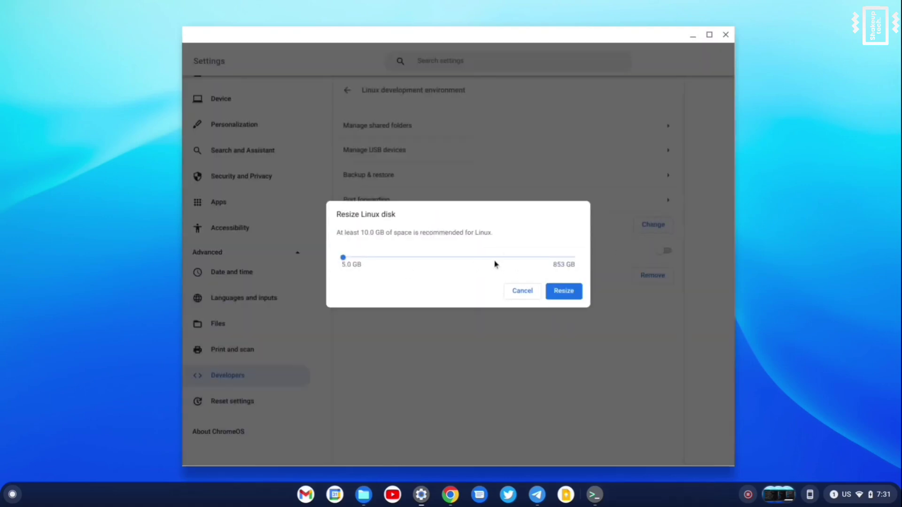
{"action": "left_click", "coordinate": [517, 292]}
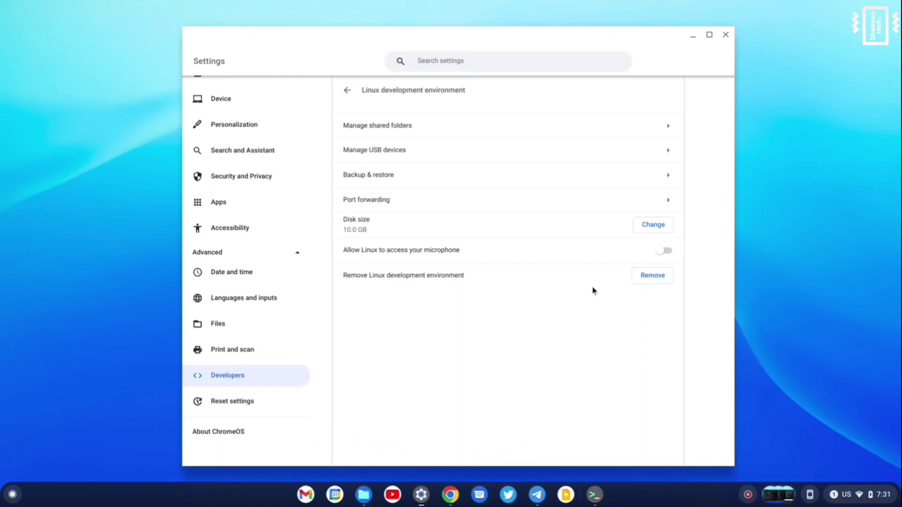
{"action": "left_click", "coordinate": [500, 140]}
{"action": "left_click", "coordinate": [347, 90]}
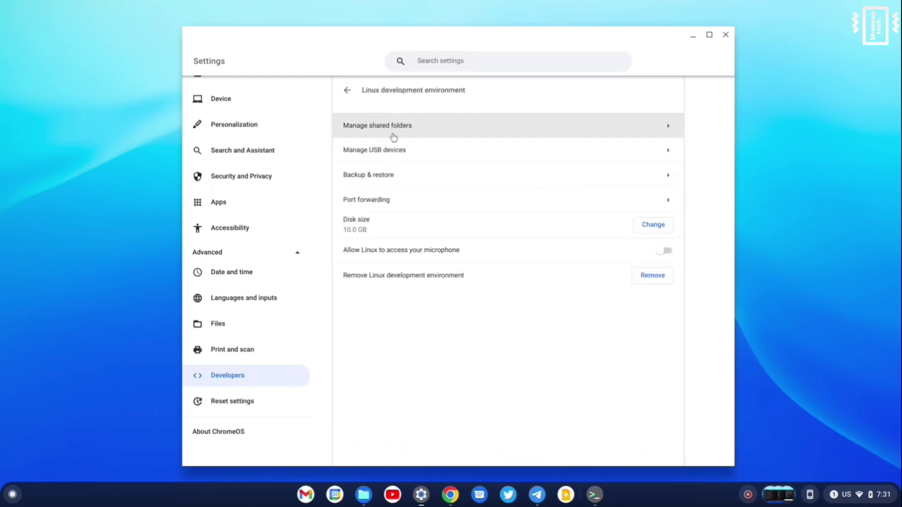
- Back up the Linux apps and files to My files under the default name
{"action": "left_click", "coordinate": [409, 176]}
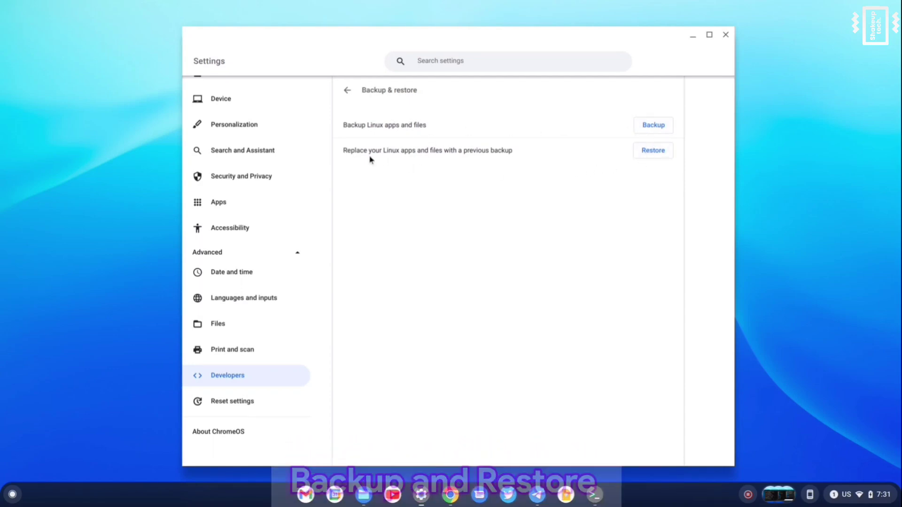
{"action": "left_click", "coordinate": [654, 125]}
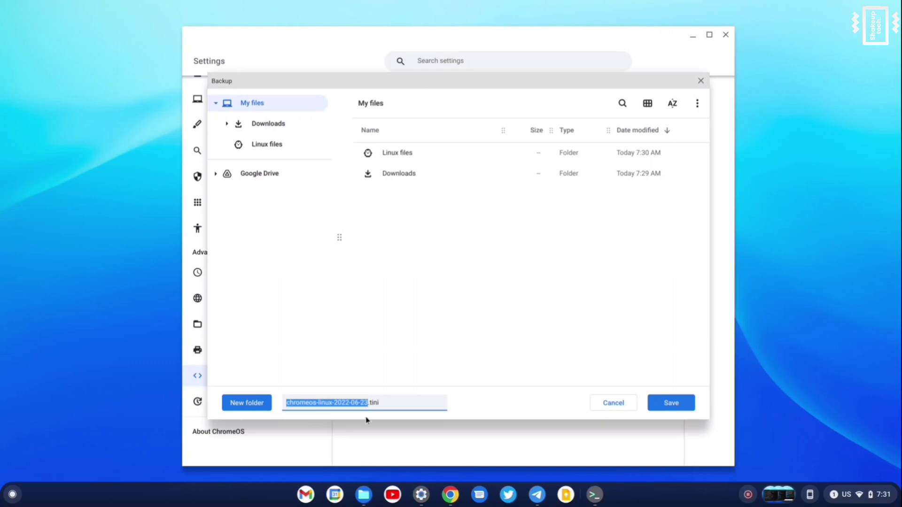
{"action": "left_click", "coordinate": [668, 403]}
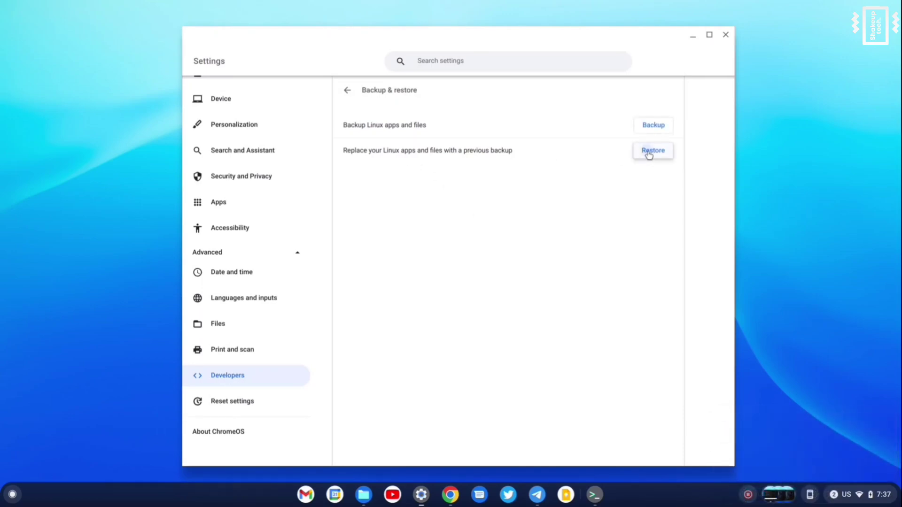
- Start a restore, select chromeos-linux-2022-06-23.tini, then close the picker without restoring
{"action": "left_click", "coordinate": [652, 150]}
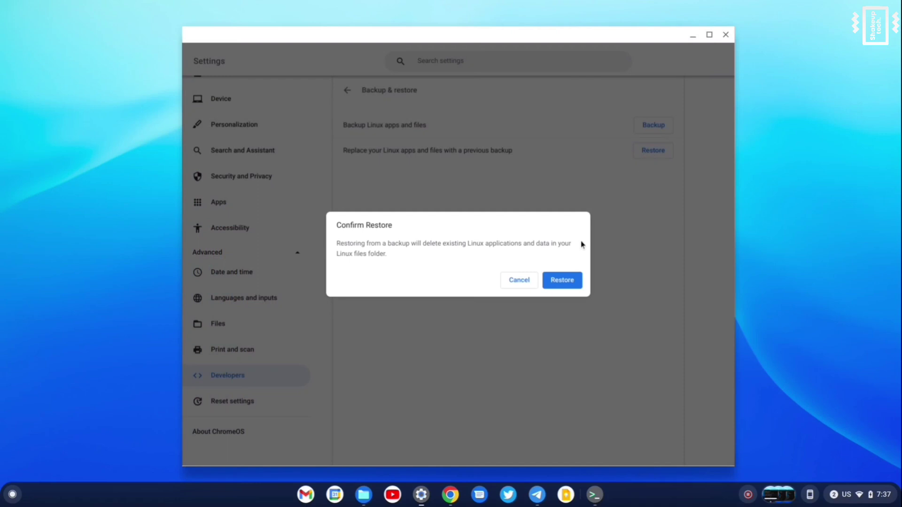
{"action": "left_click", "coordinate": [566, 282]}
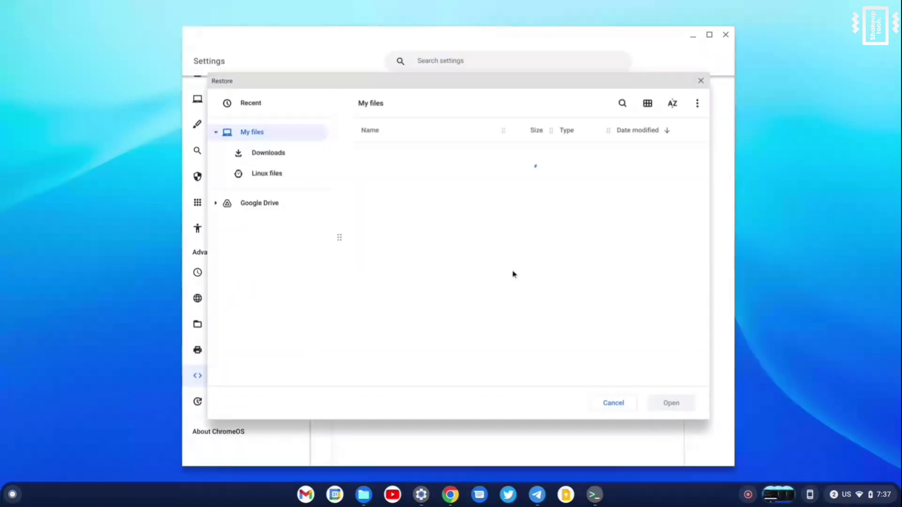
{"action": "left_click", "coordinate": [432, 202]}
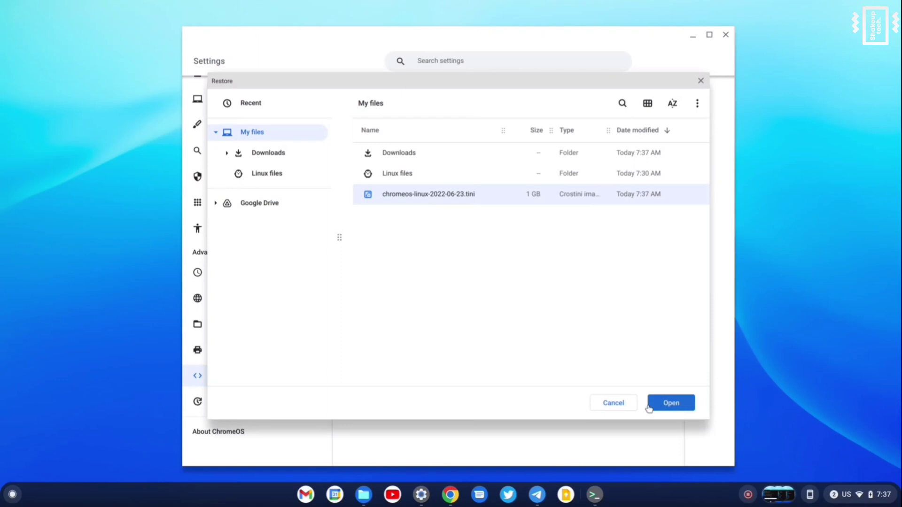
{"action": "left_click", "coordinate": [701, 81]}
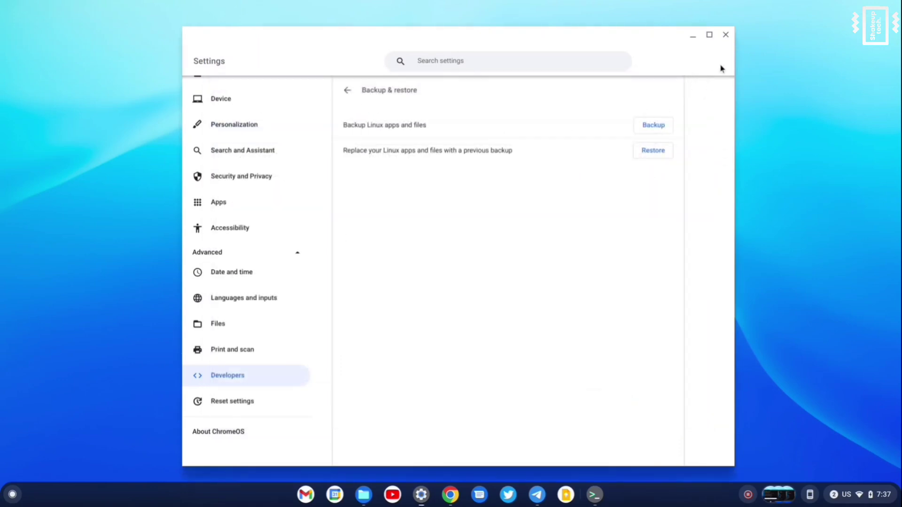
- Close the Settings window and minimize the Terminal to leave an empty desktop
{"action": "left_click", "coordinate": [726, 35]}
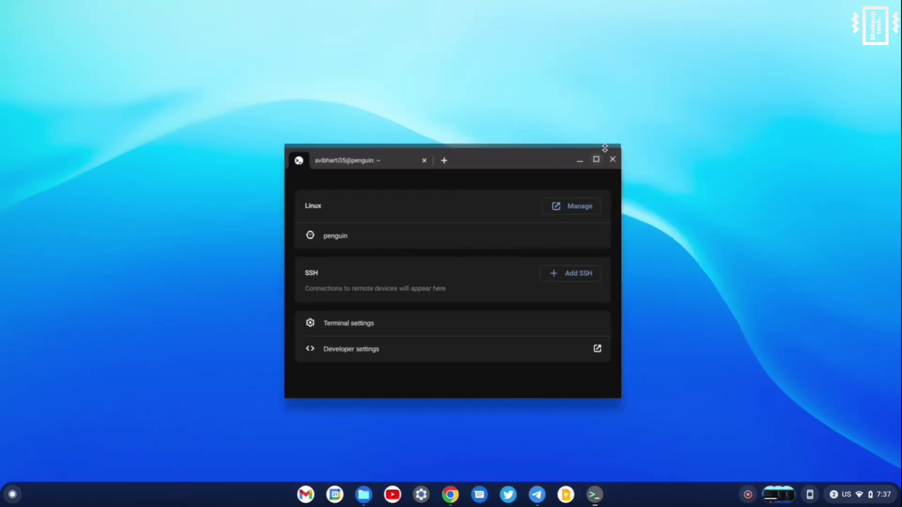
{"action": "left_click", "coordinate": [580, 161]}
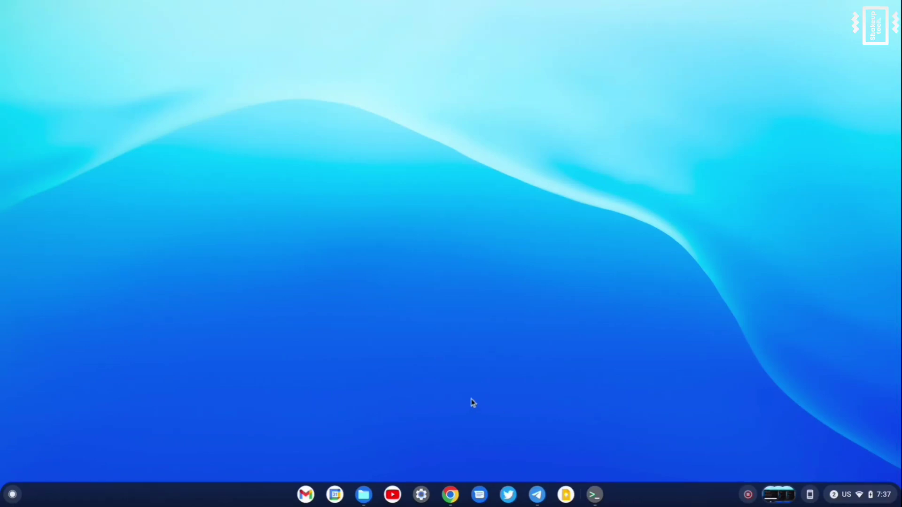